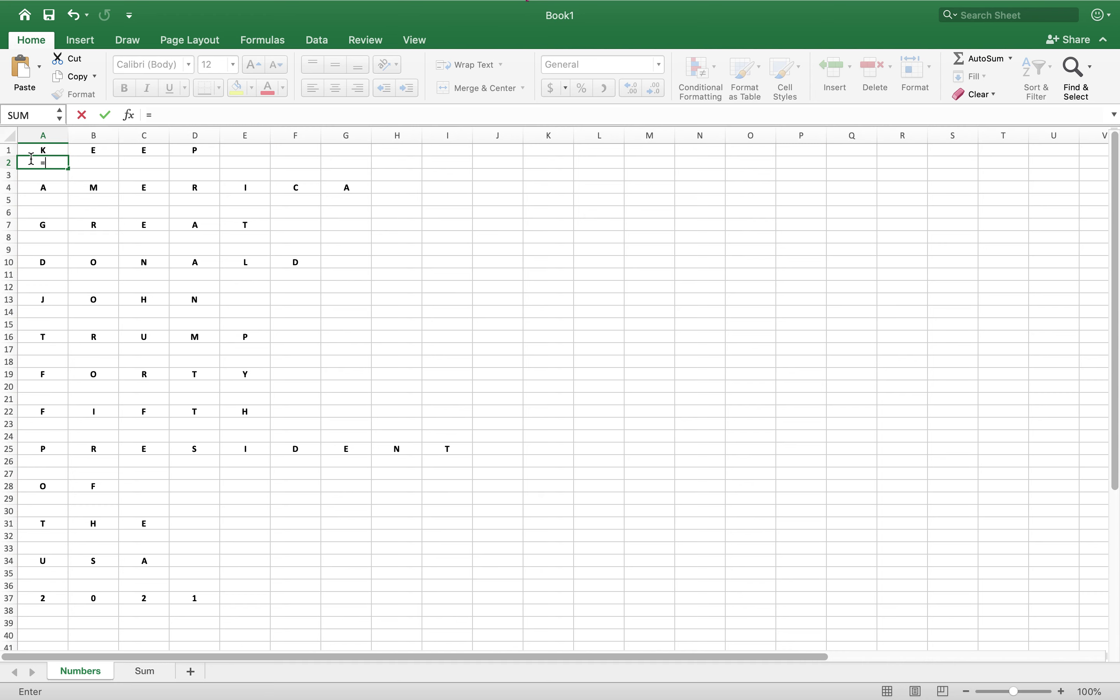
Enter the formula =CODE(A1)-64 in A2 and fill it across to D2 under the letters of KEEP.
text(code()
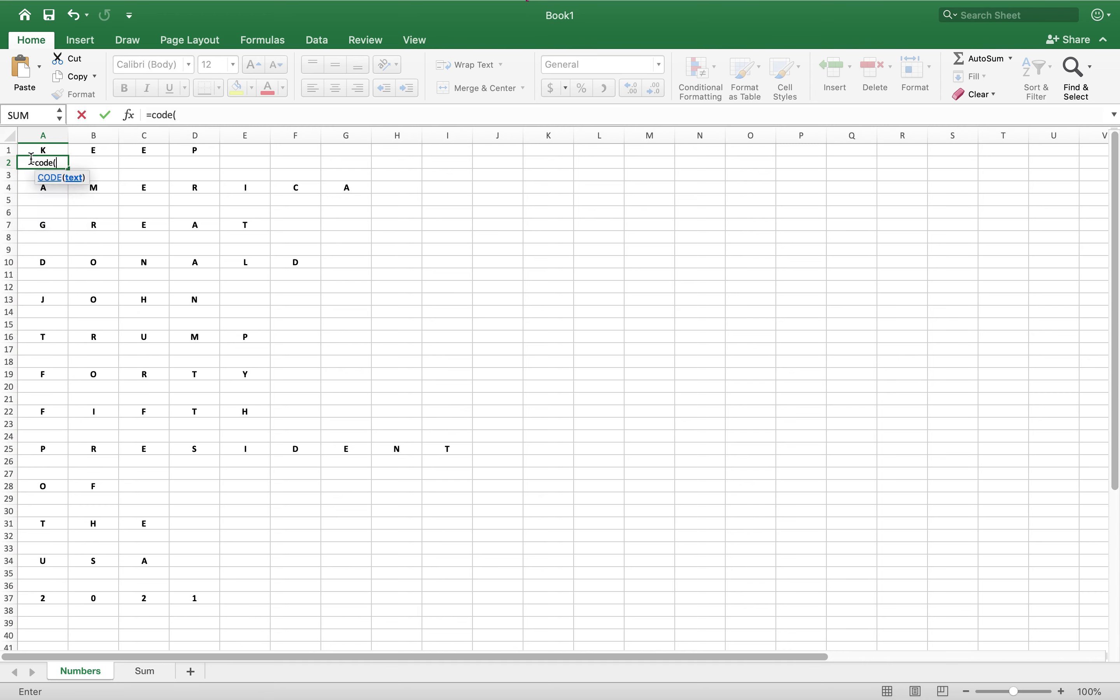
click(33, 150)
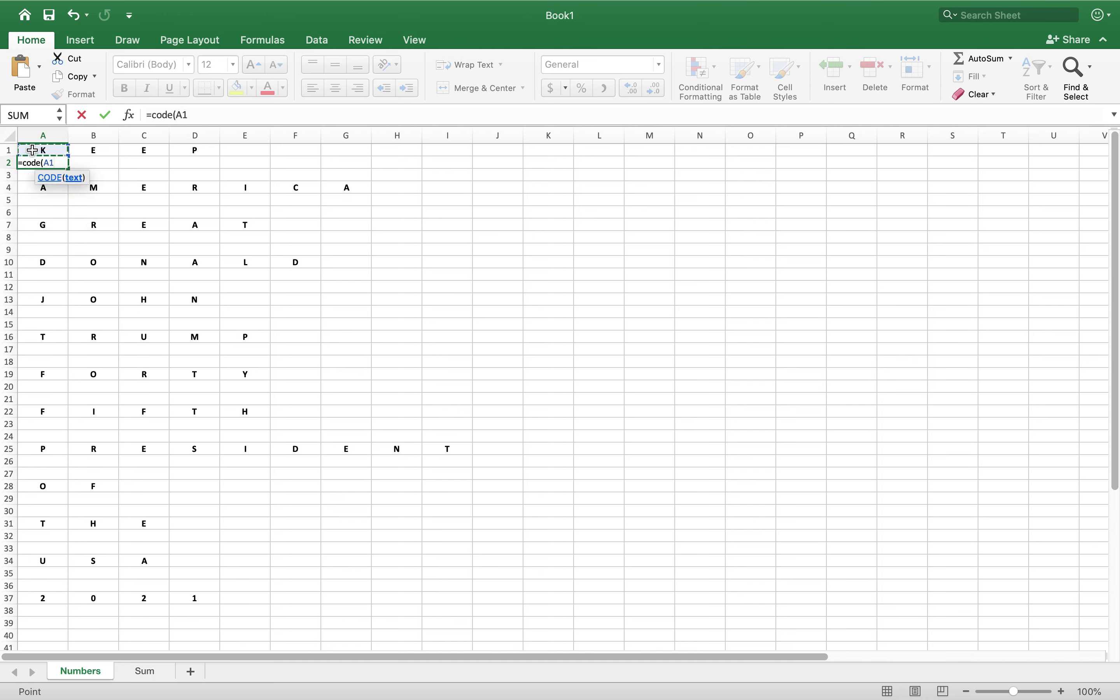
text()-64)
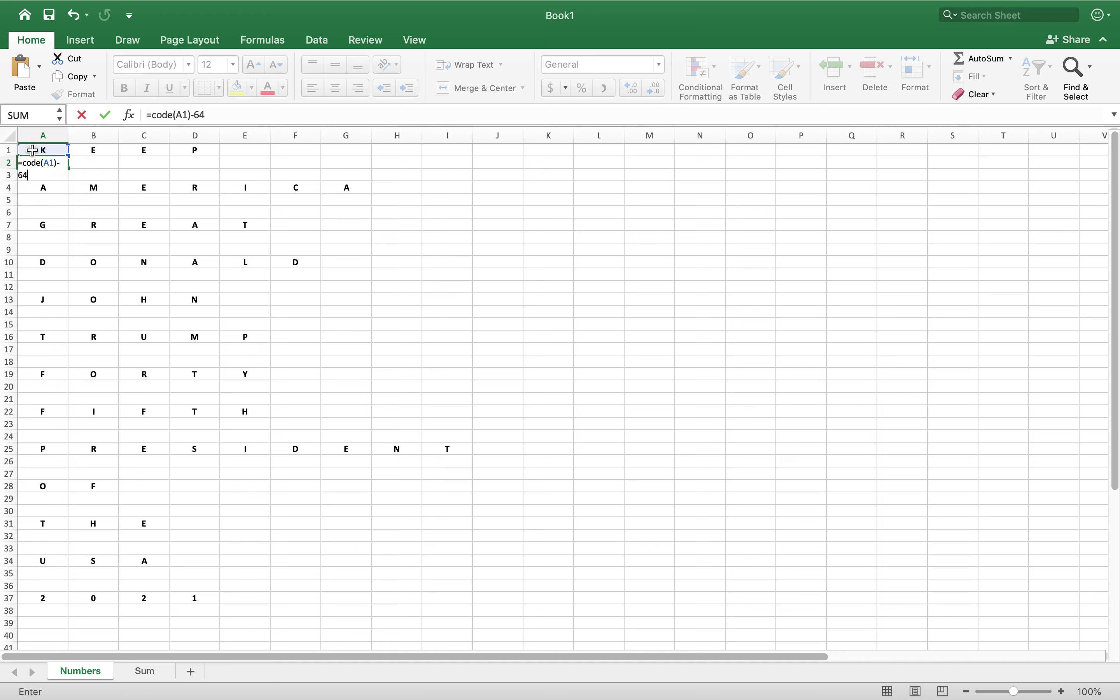
key(Return)
click(37, 163)
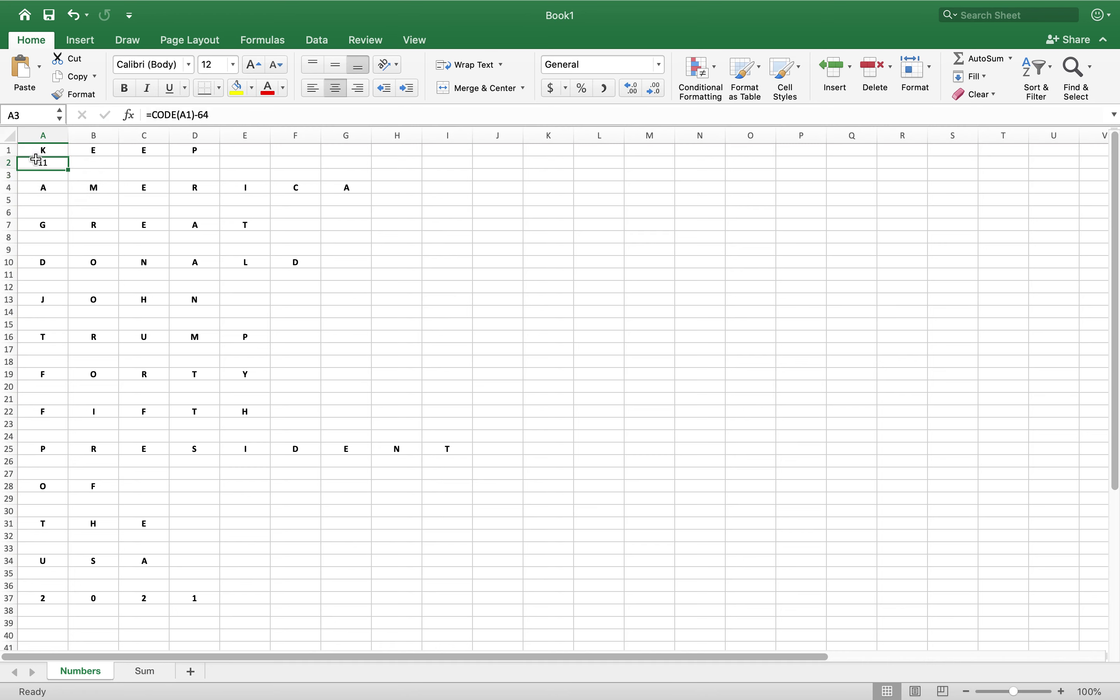
drag(68, 168, 196, 168)
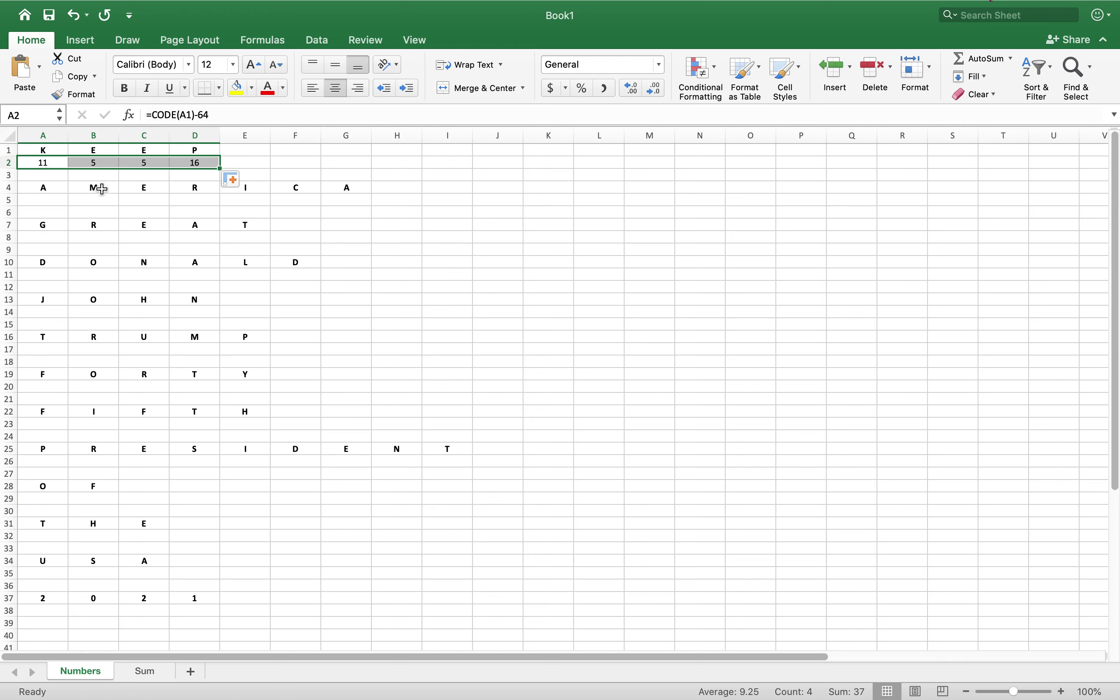
Enter the formula =CODE(A4)-64 in A5 and fill it across to G5 under the letters of AMERICA.
click(45, 202)
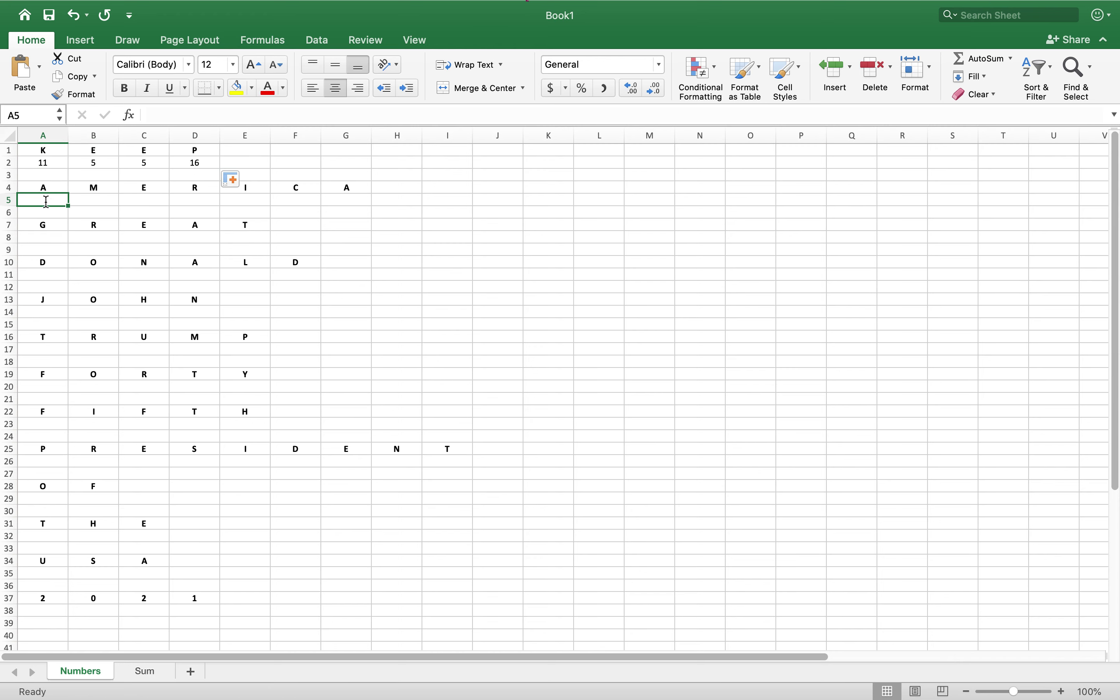
text(=code)
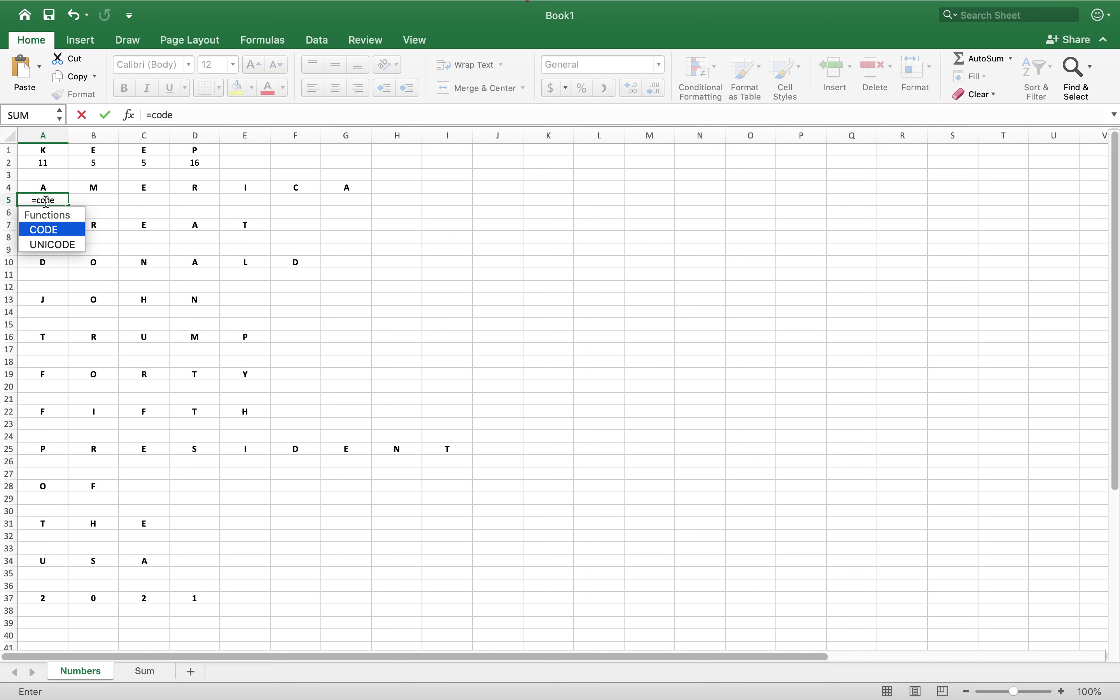
text(()
click(41, 185)
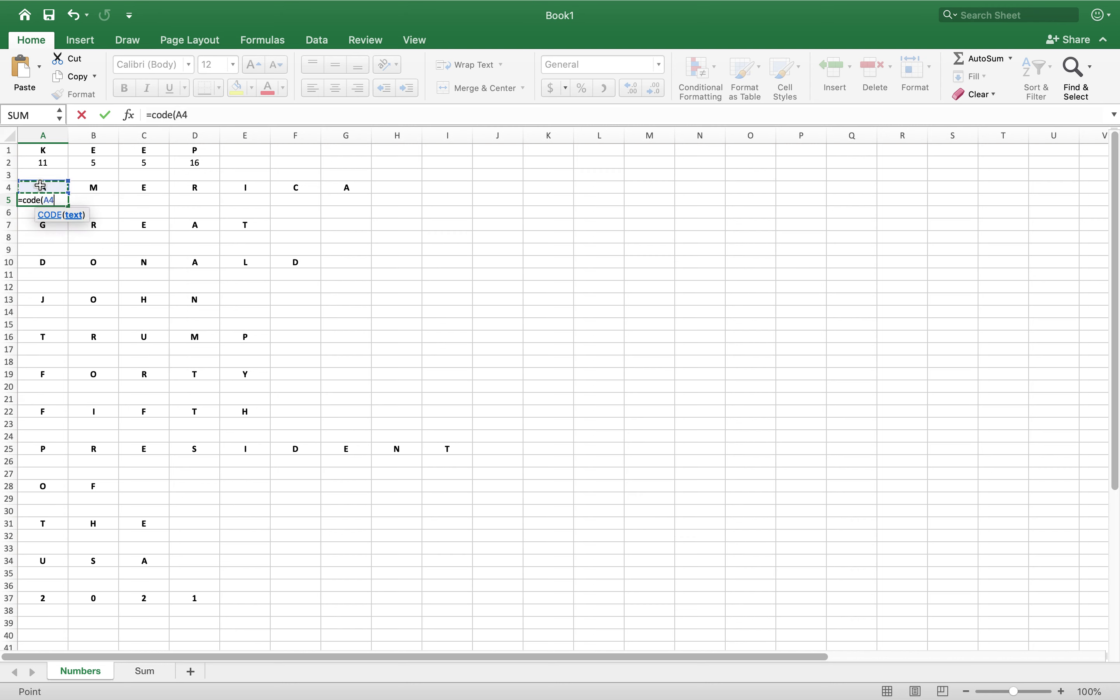
text())
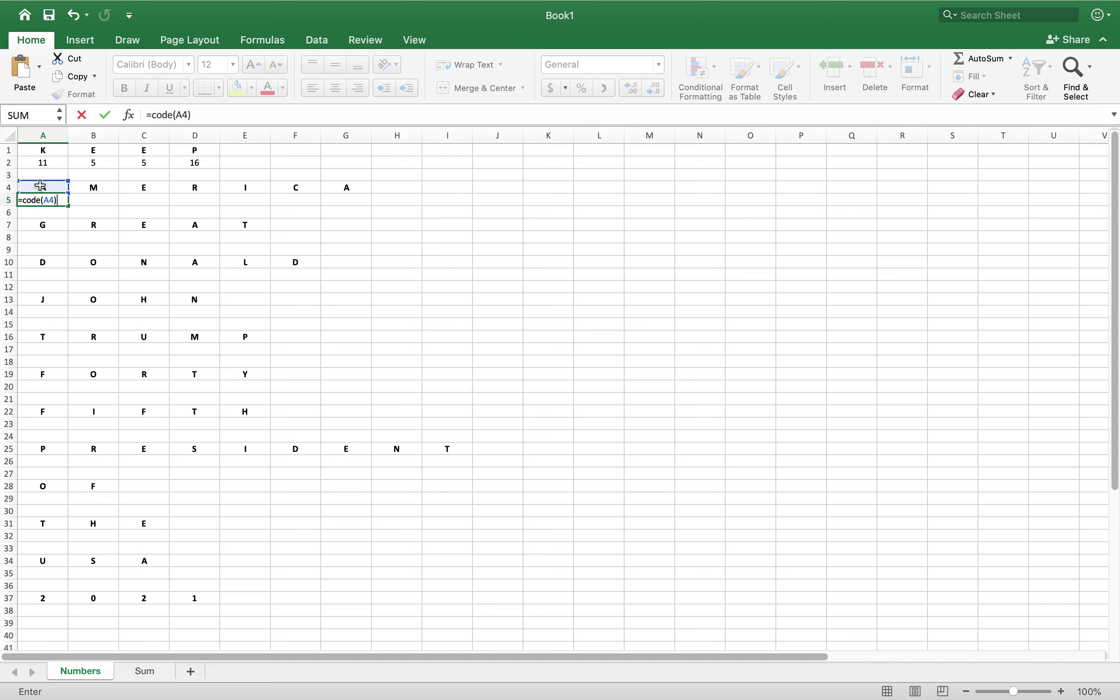
text(-64)
key(Return)
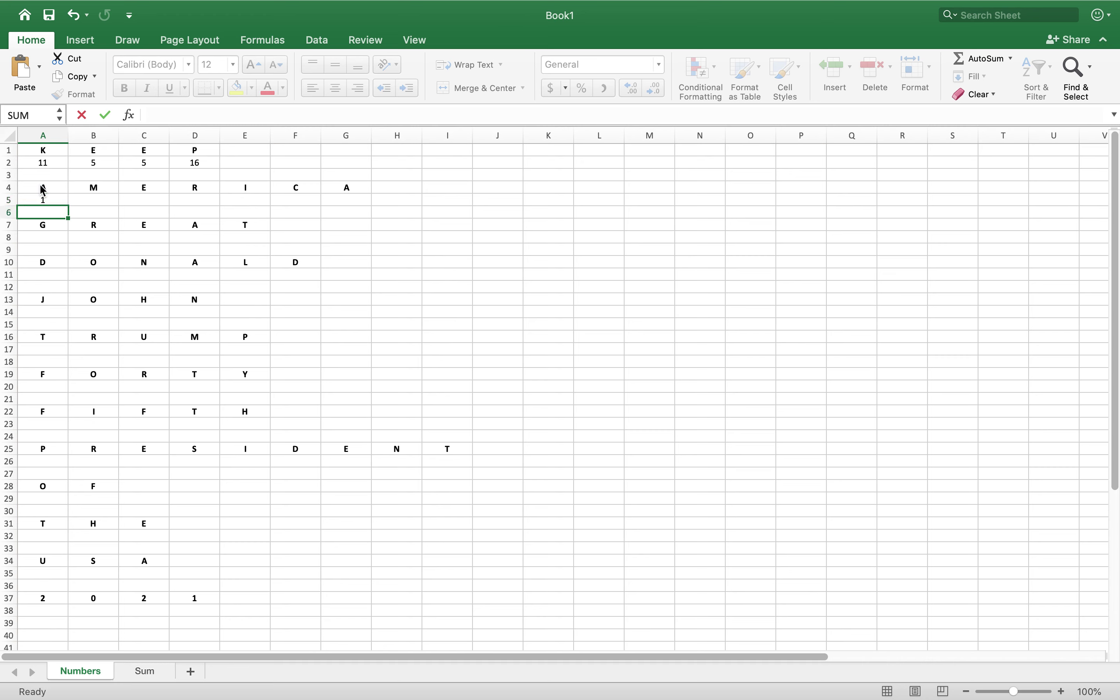
click(42, 200)
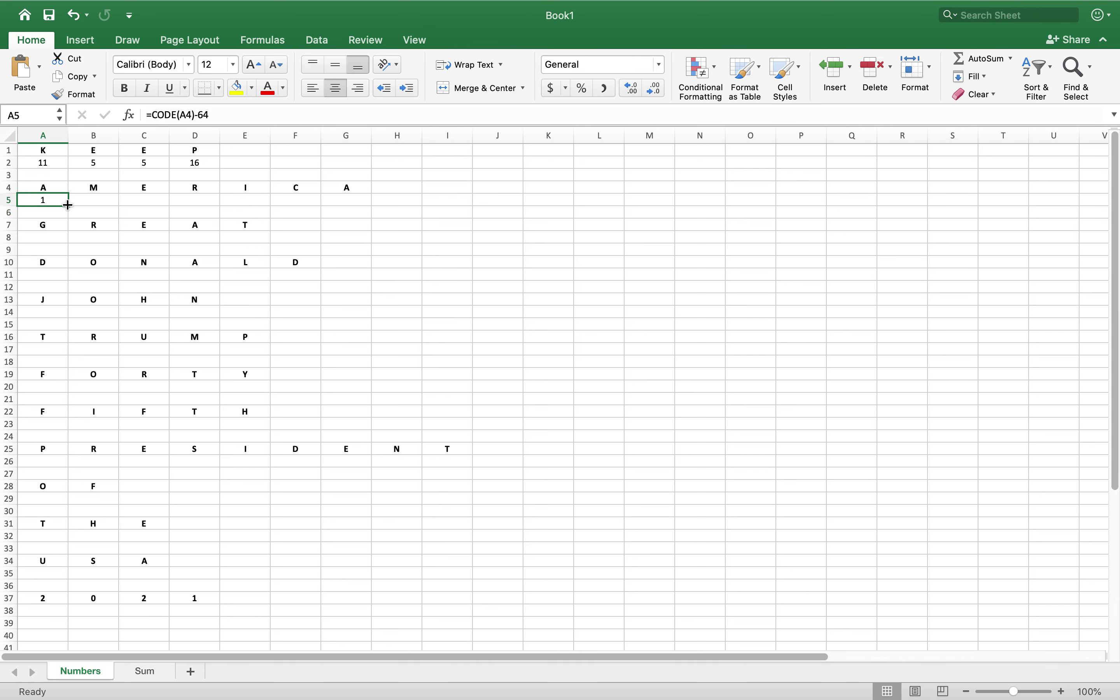
drag(68, 205, 358, 204)
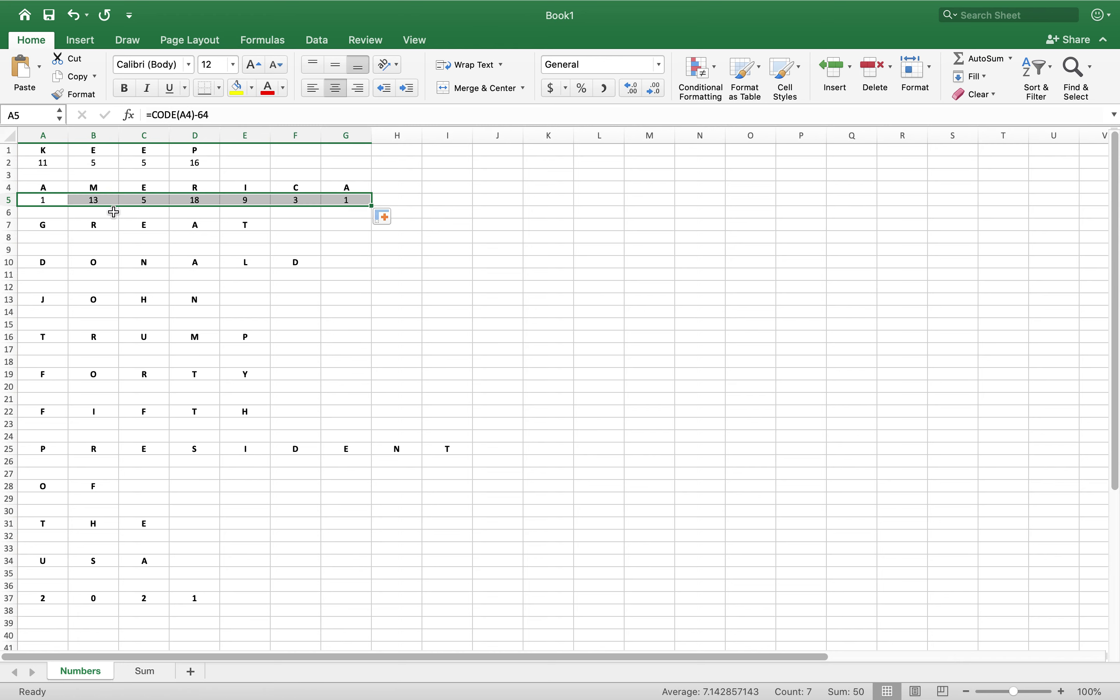
Enter the formula =CODE(A7)-64 in A8 and fill it across to E8 under the letters of GREAT.
click(51, 238)
text(=code)
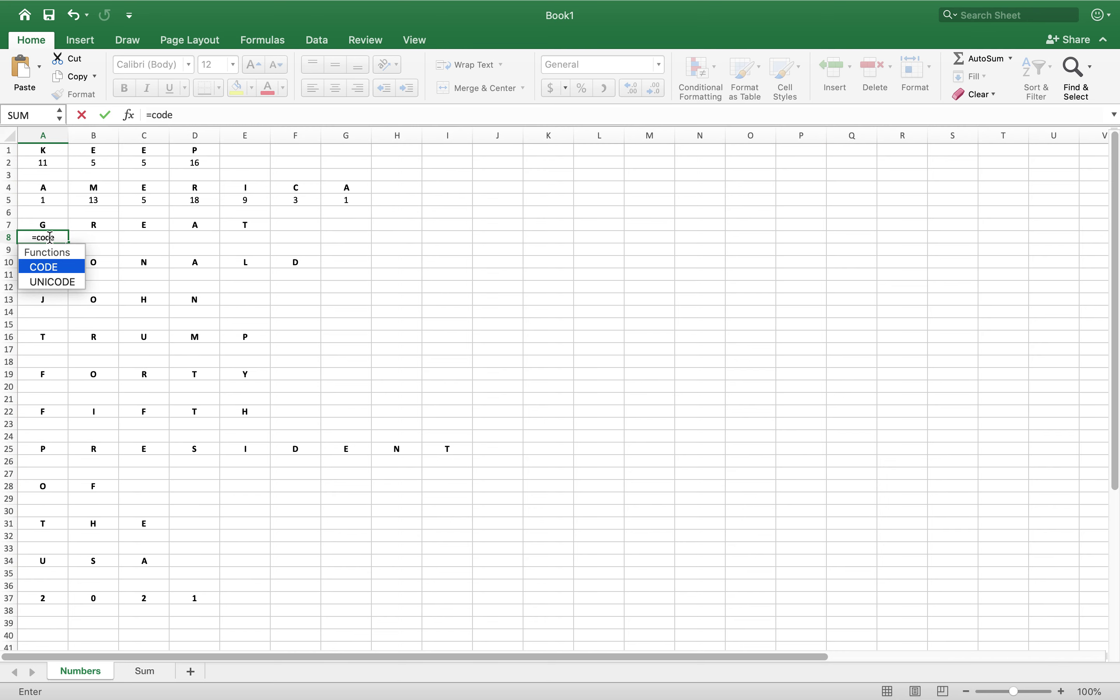
text(()
click(56, 226)
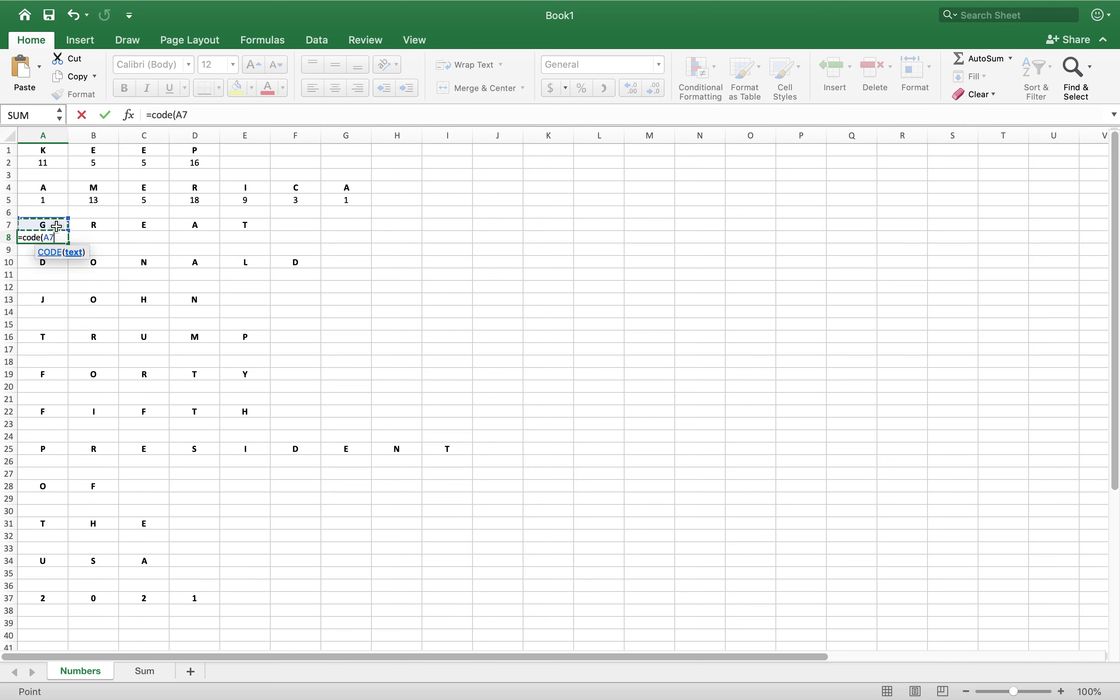
text())
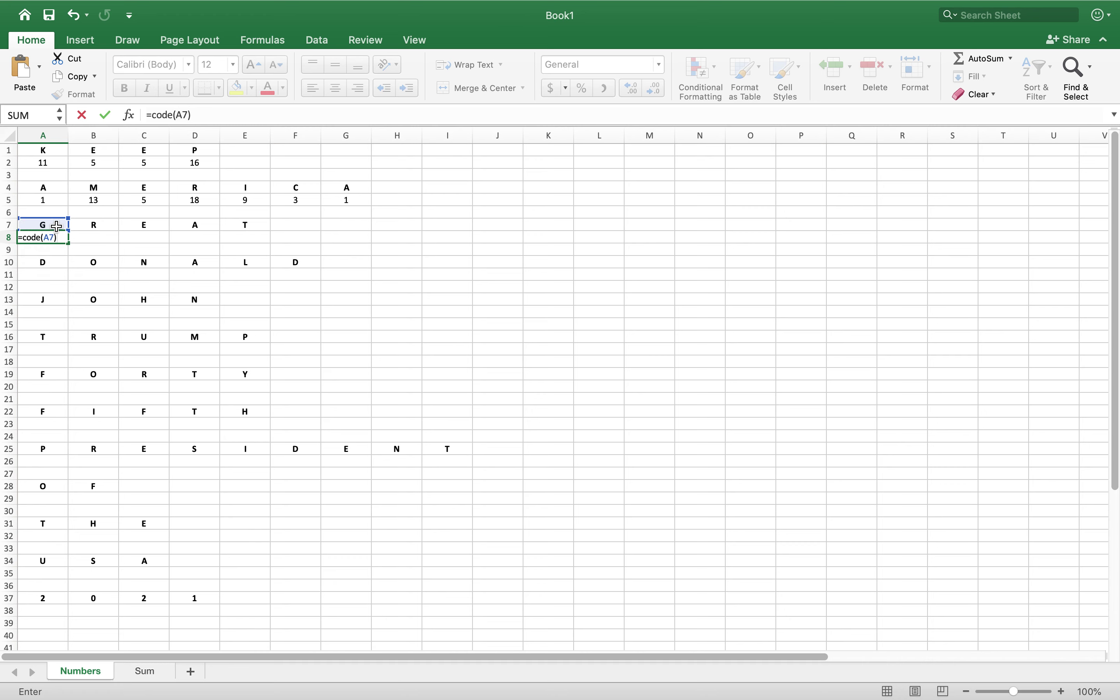
text(-64)
key(Return)
click(51, 238)
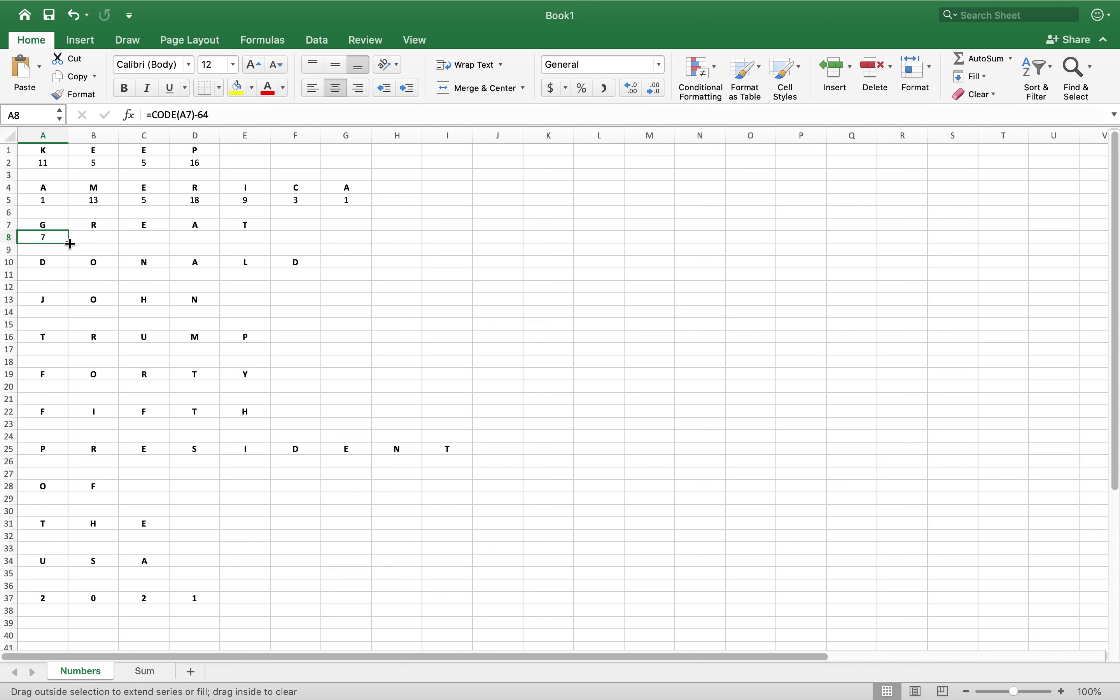
drag(70, 243, 261, 241)
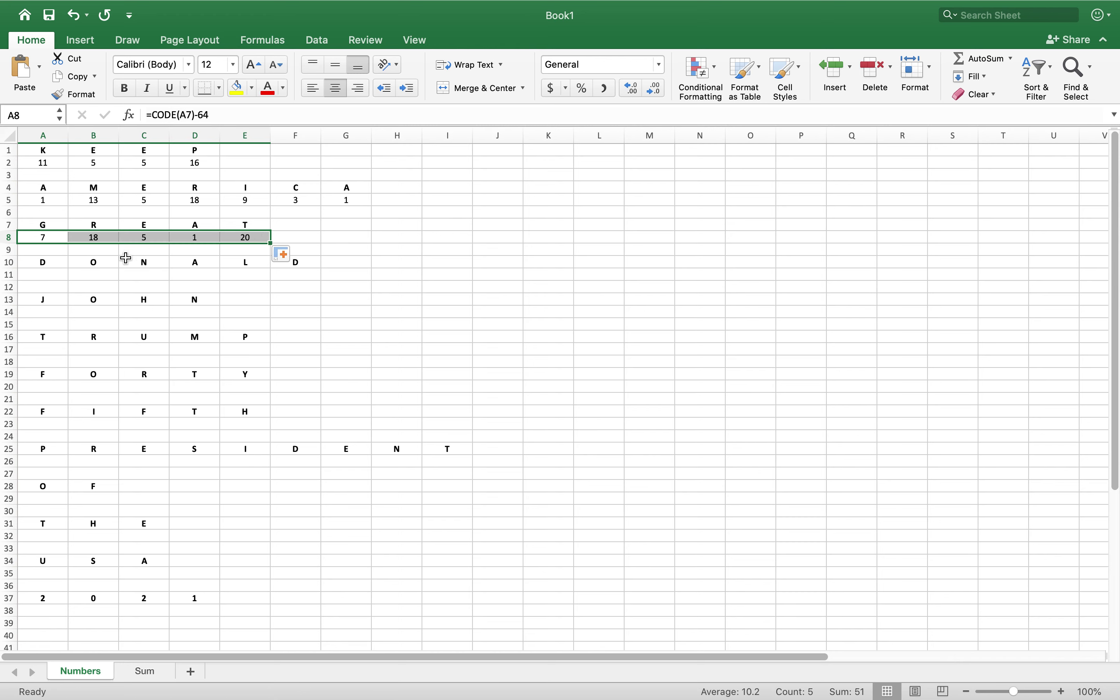
Enter the formula =CODE(A10)-64 in A11 and fill it across to F11 under the row 10 letters.
click(46, 275)
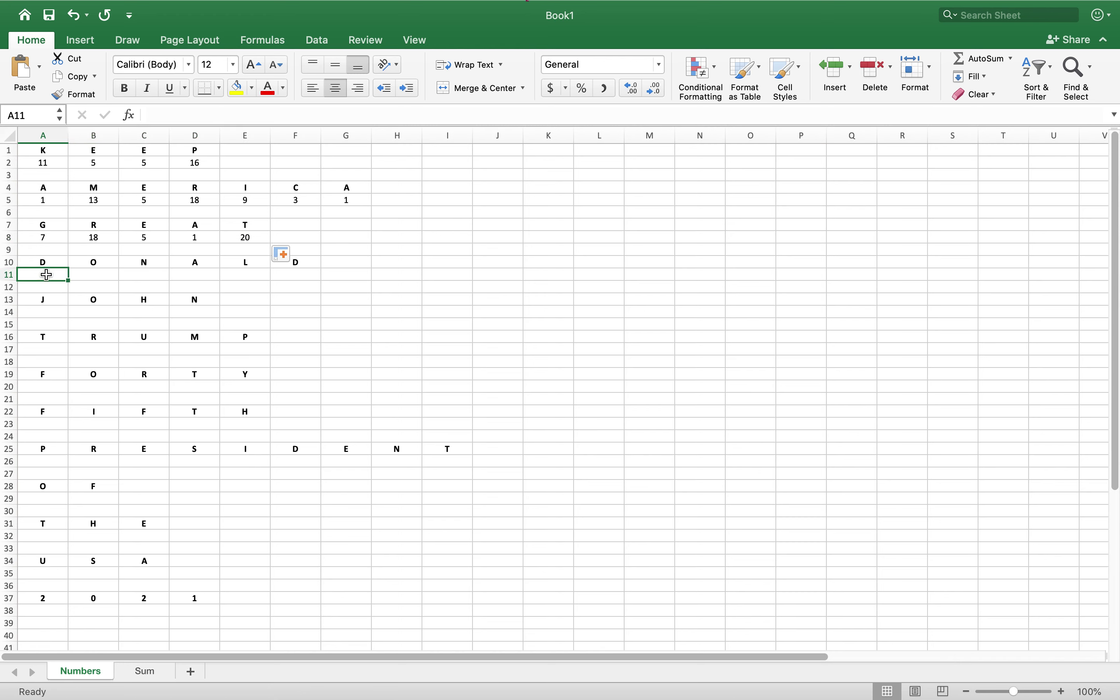
text(=code)
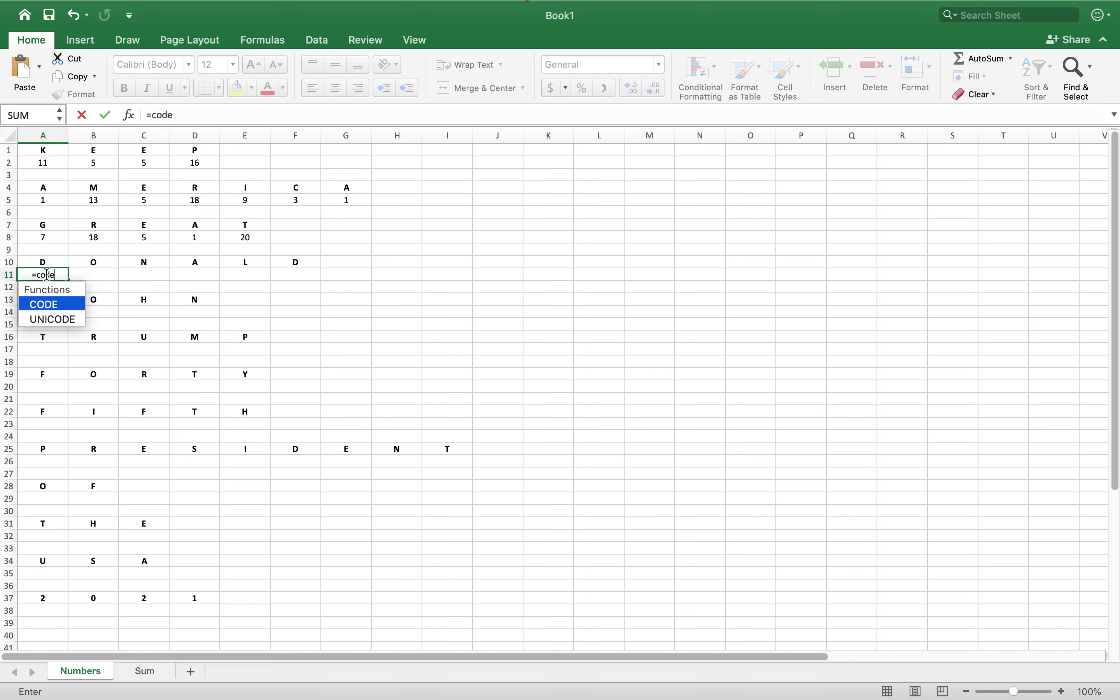
text(()
click(46, 260)
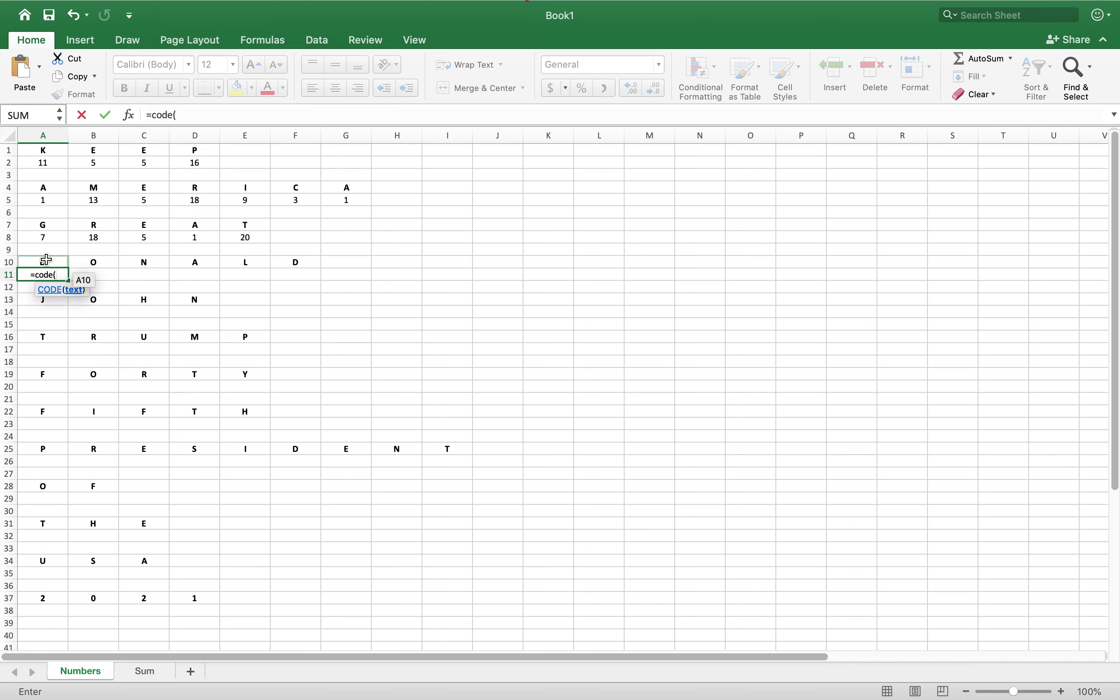
text())
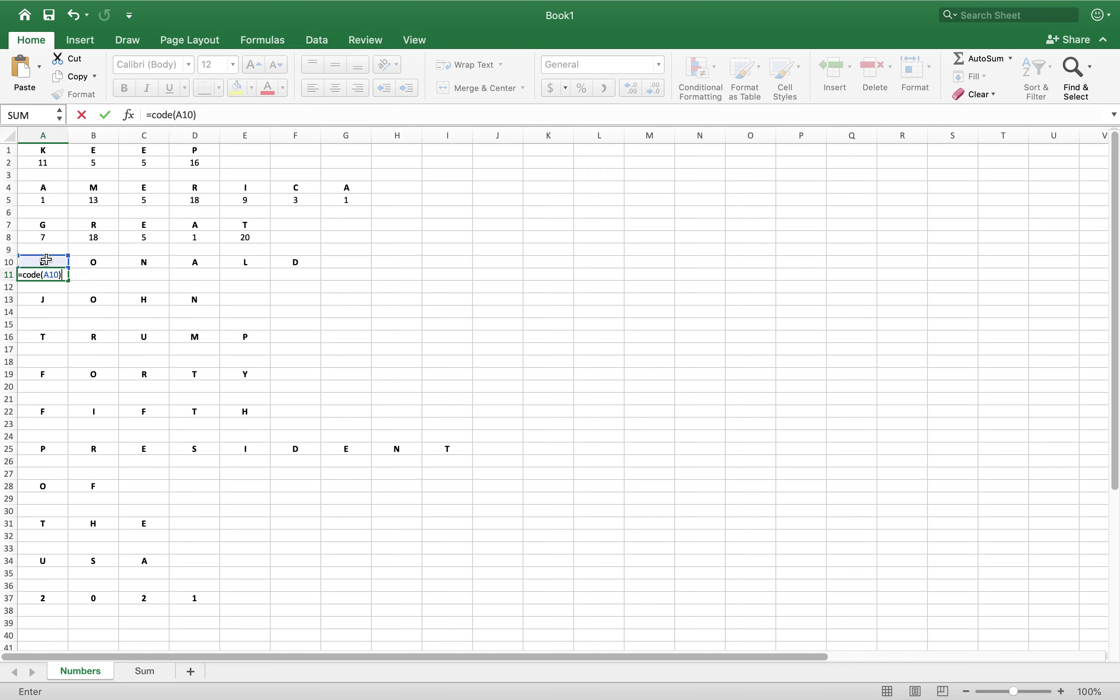
text(-64)
key(Return)
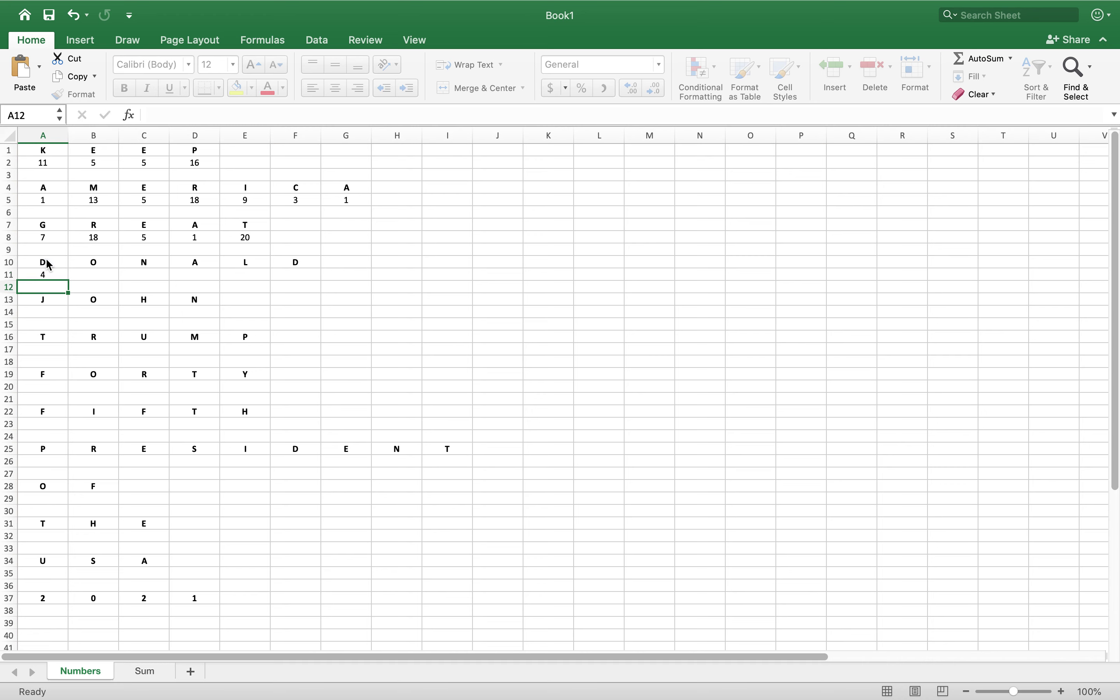
click(27, 276)
drag(68, 282, 301, 277)
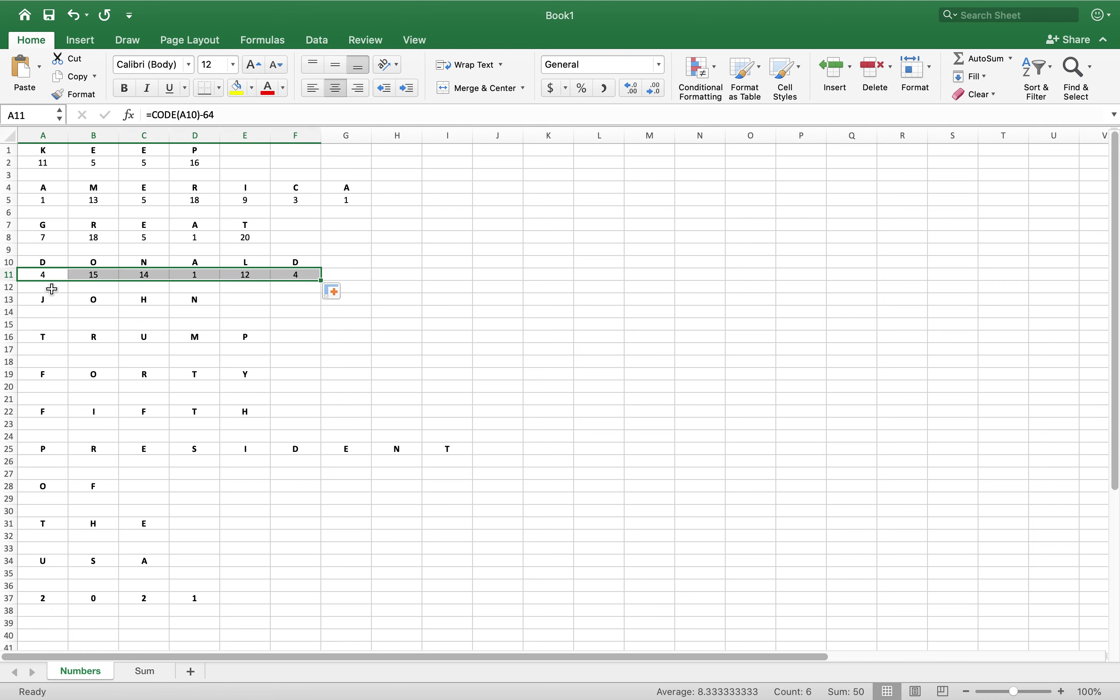
Enter the formula =CODE(A13)-64 in A14 and fill it across to D14 under the row 13 letters.
click(42, 314)
text(=)
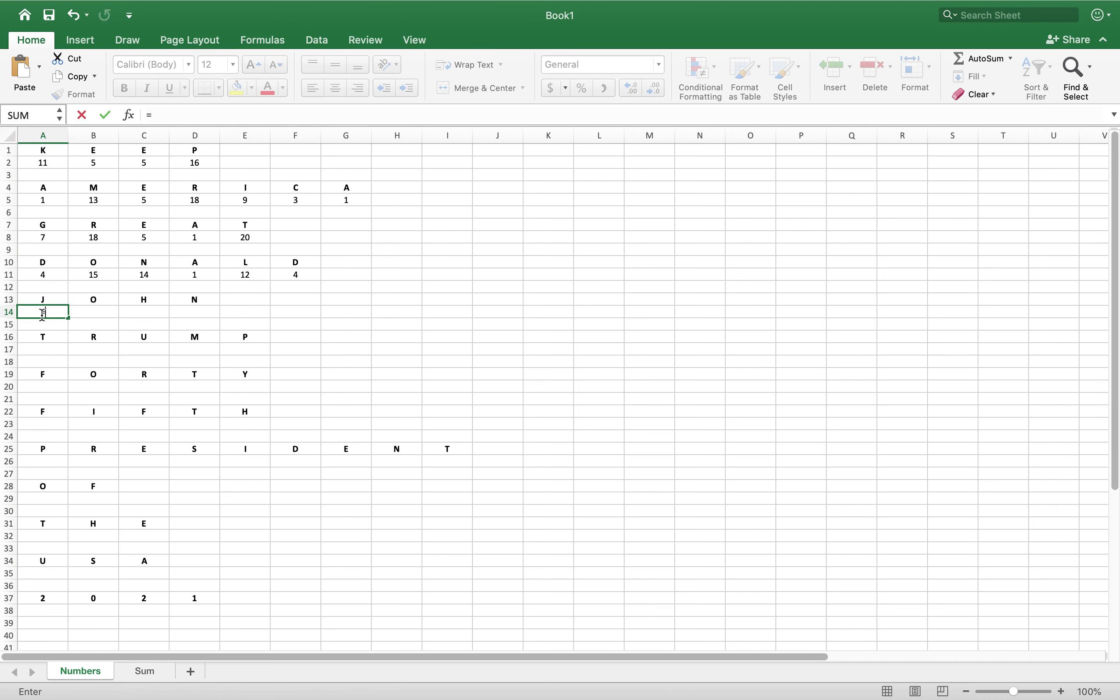
text(code()
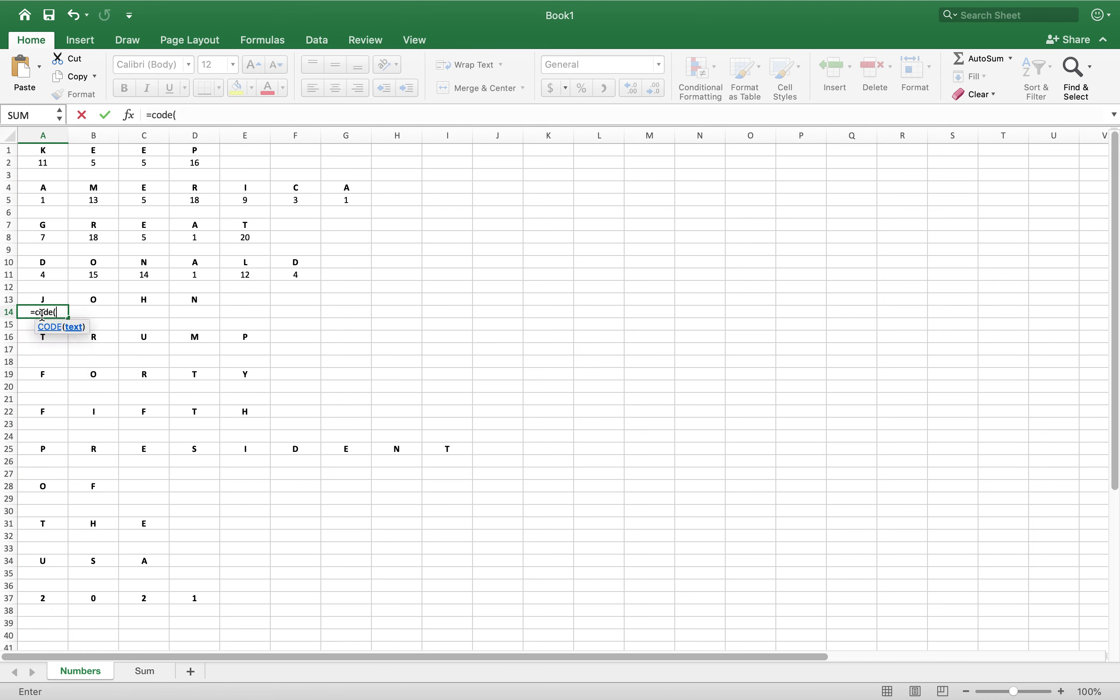
click(49, 301)
text())
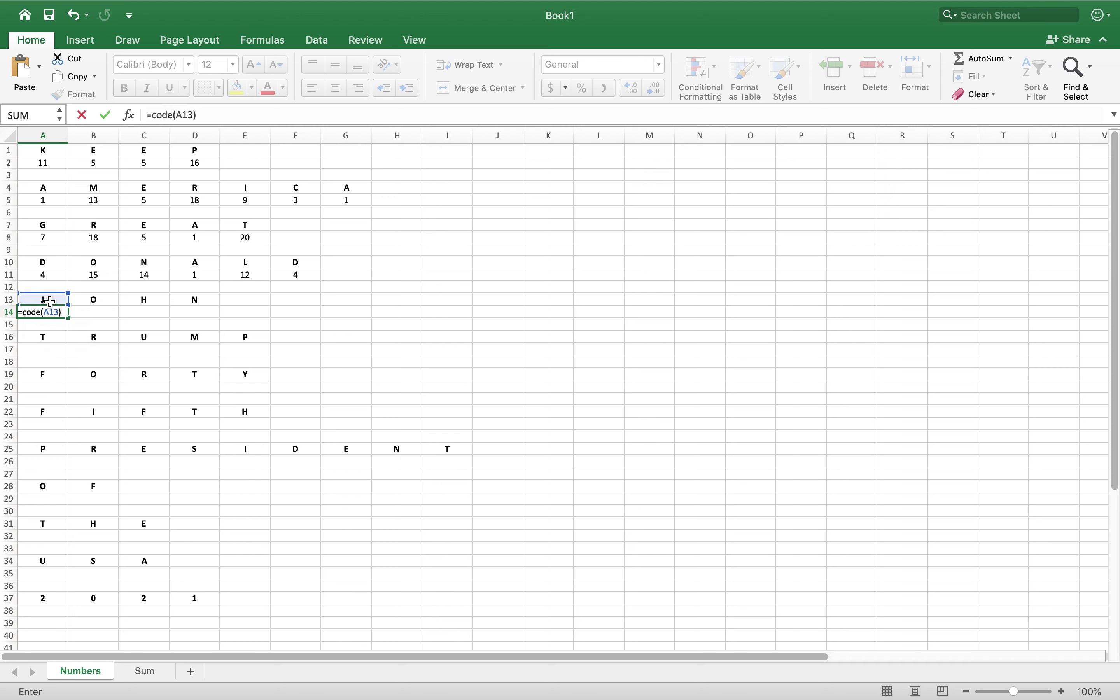
text(-64)
key(Return)
click(51, 313)
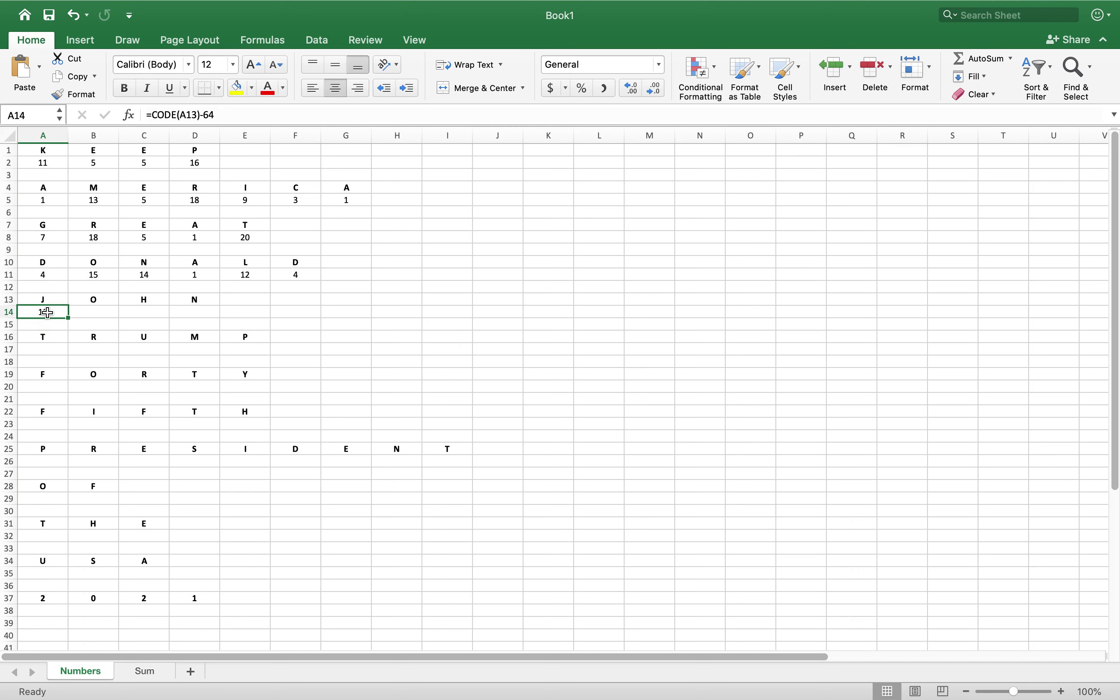
drag(68, 318, 205, 318)
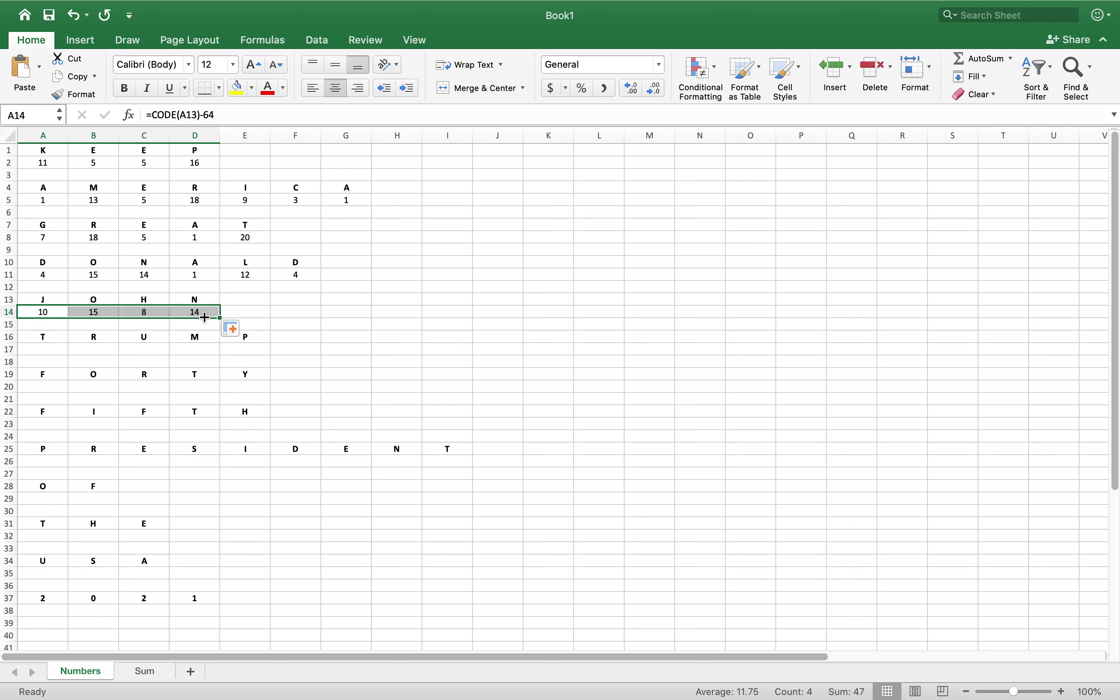
Enter the formula =CODE(A16)-64 in A17 and fill it across to E17 under the row 16 letters.
click(51, 350)
text(=)
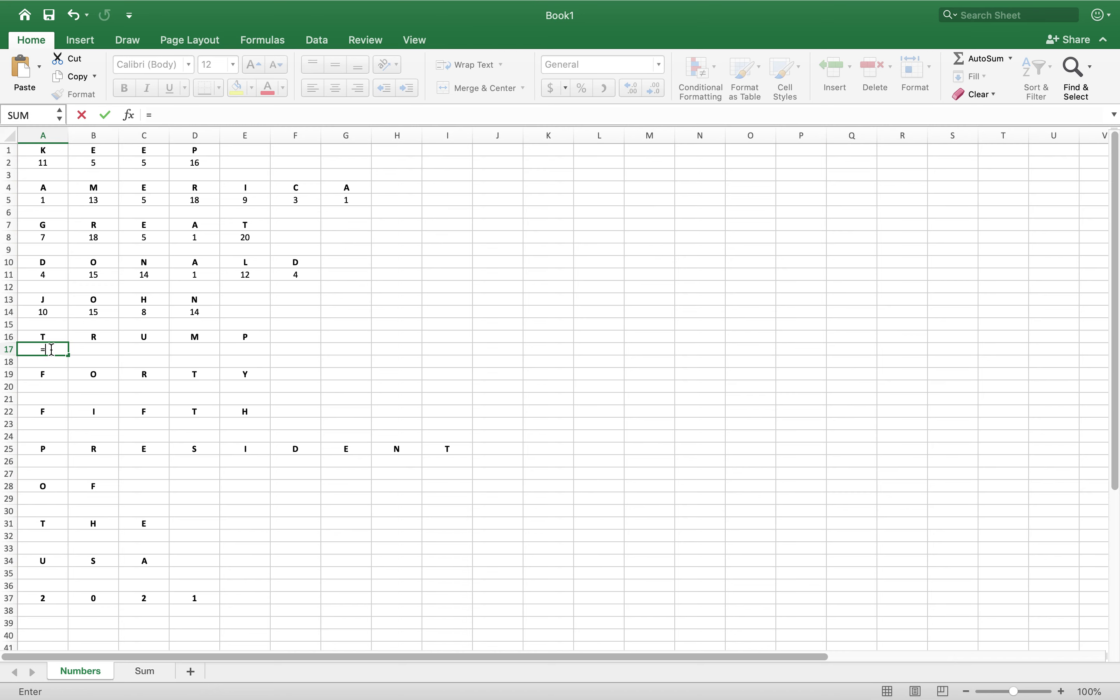
text(code()
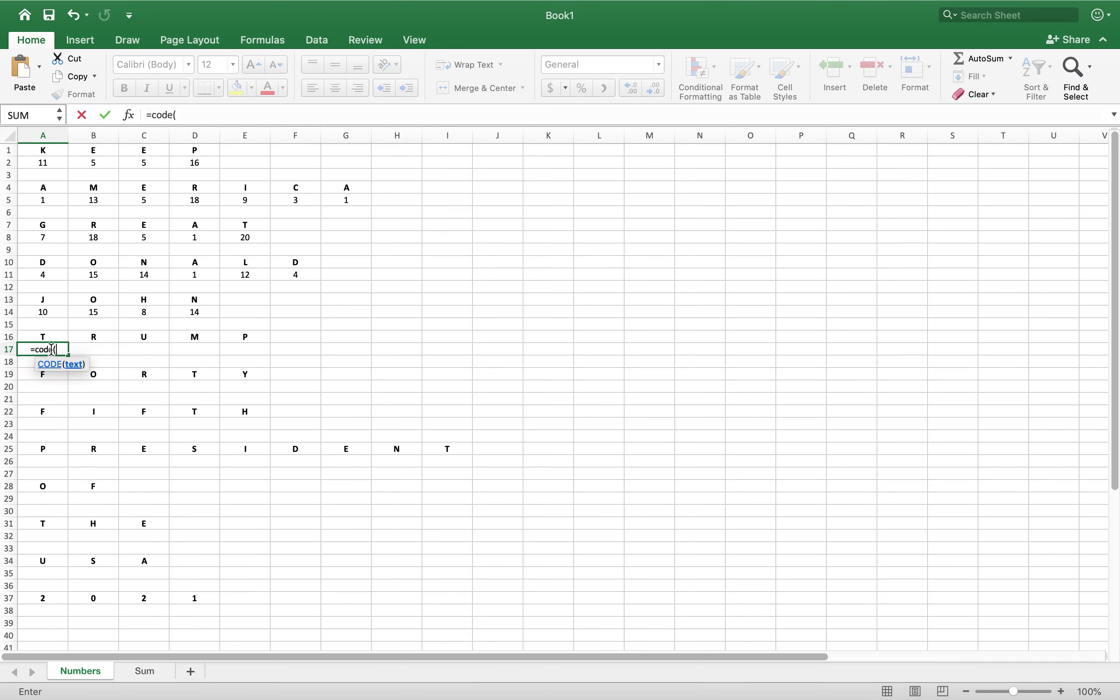
click(48, 337)
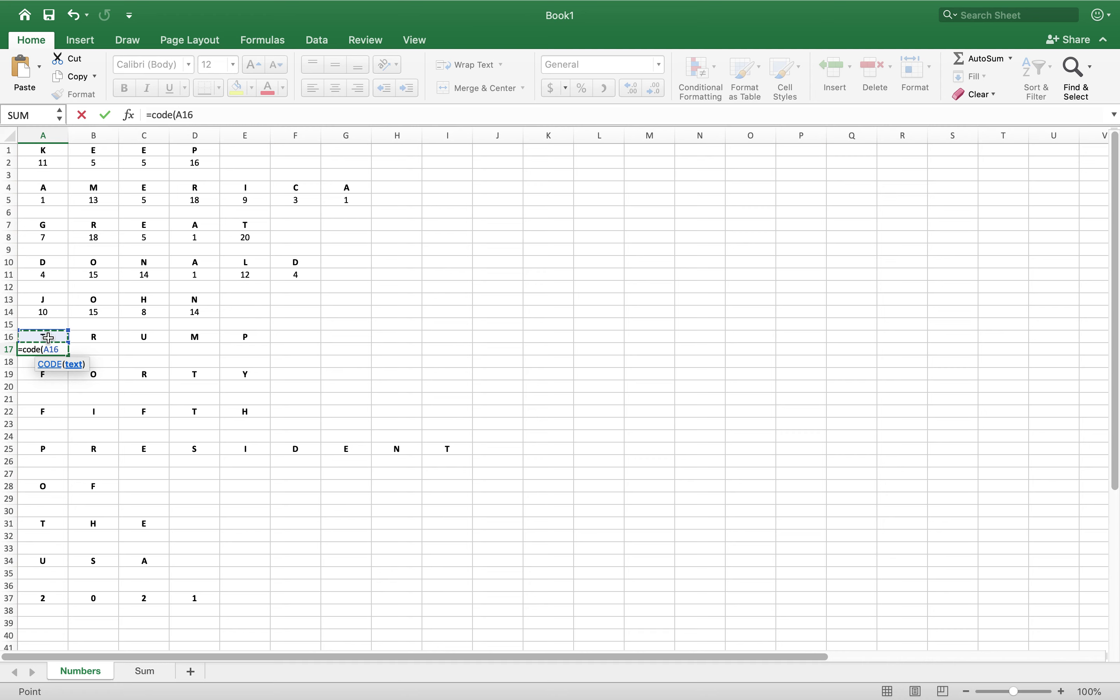
text()-64)
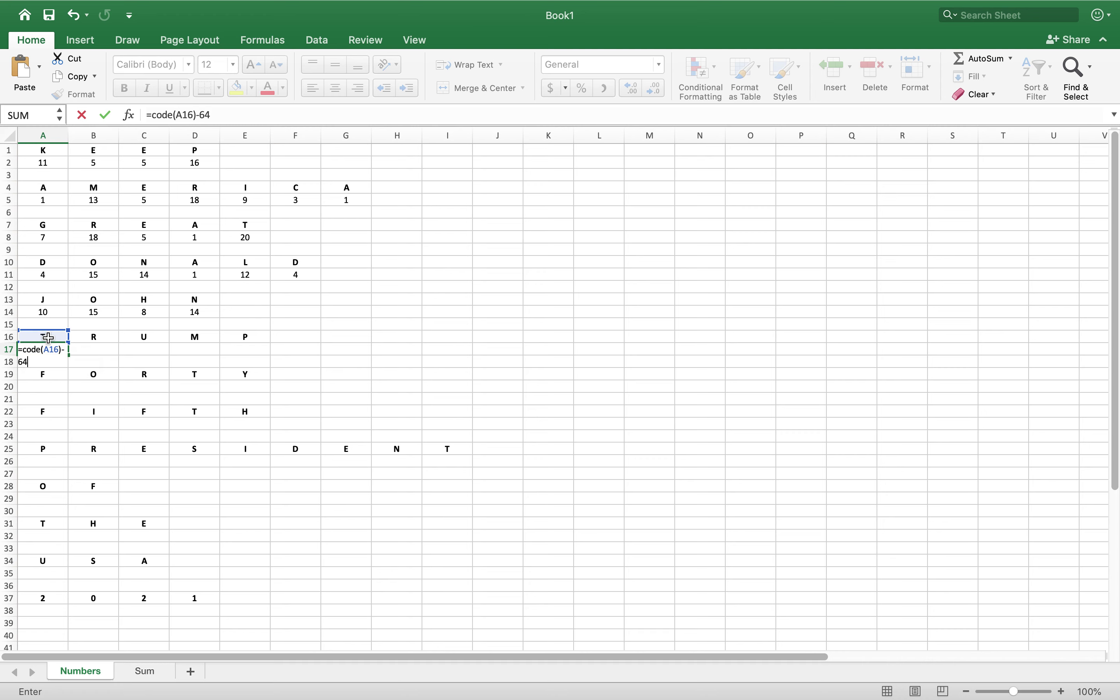
key(Return)
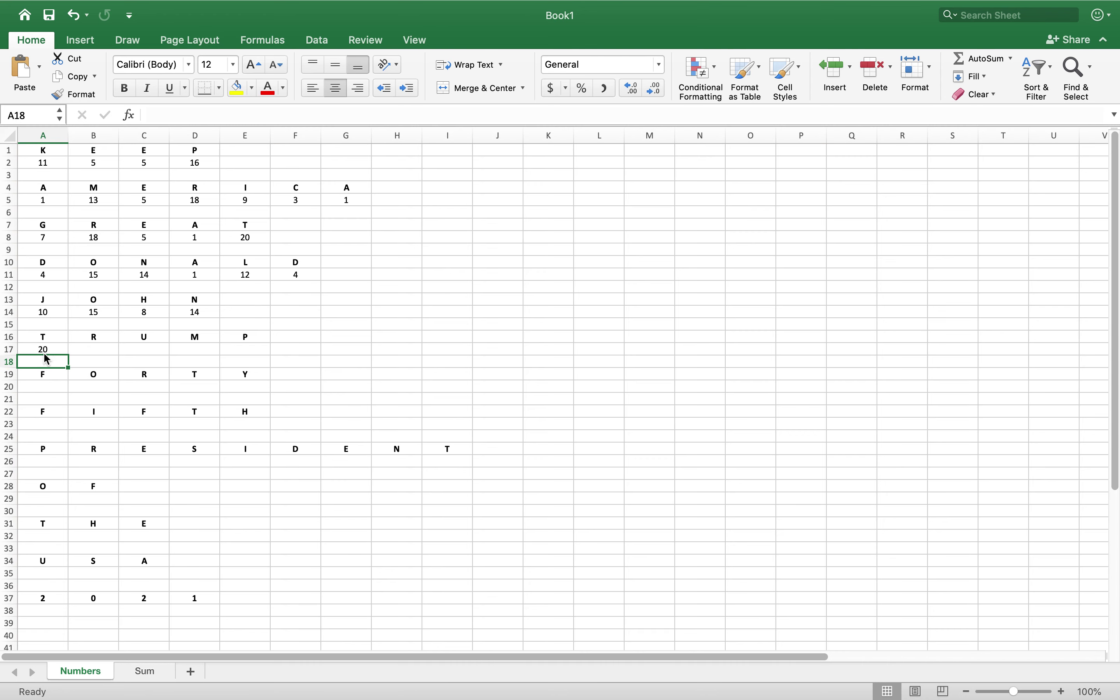
click(46, 350)
drag(69, 355, 253, 352)
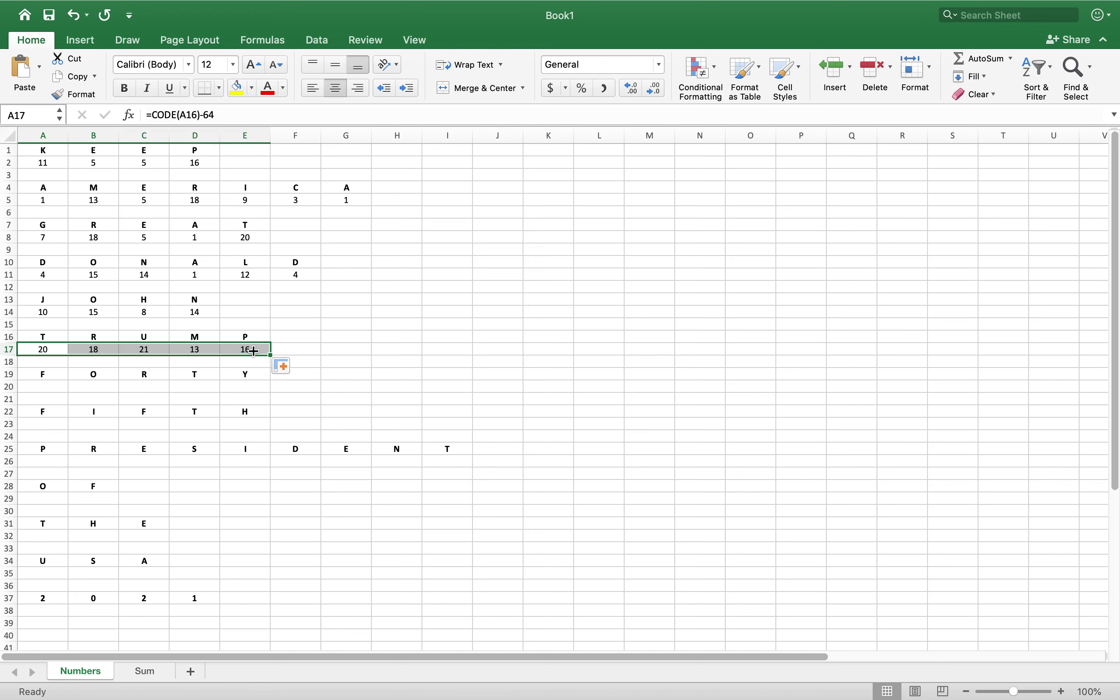
Enter the formula =CODE(A19)-64 in A20 and fill it across to E20 under the letters of FORTY.
click(52, 386)
text(=code)
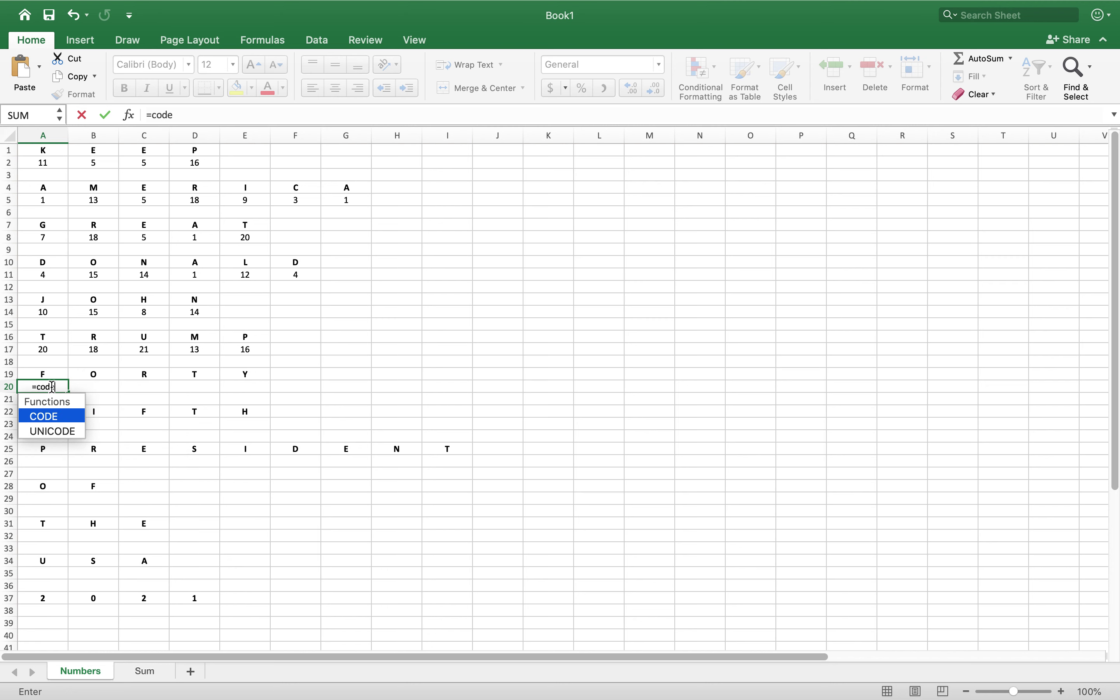
text(()
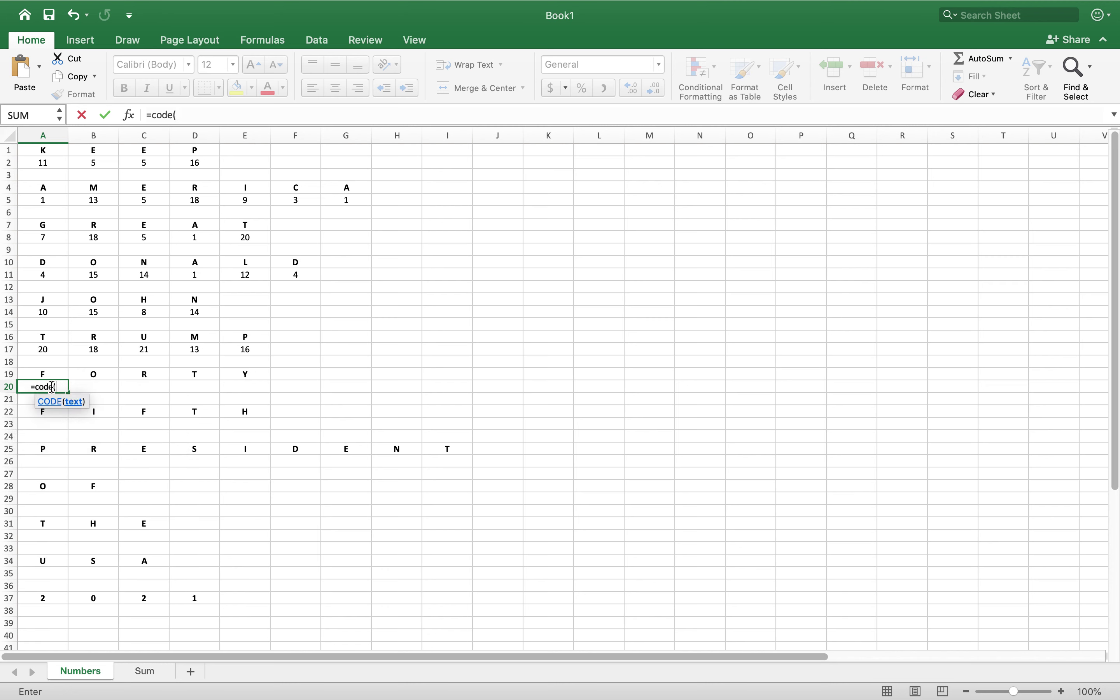
click(49, 375)
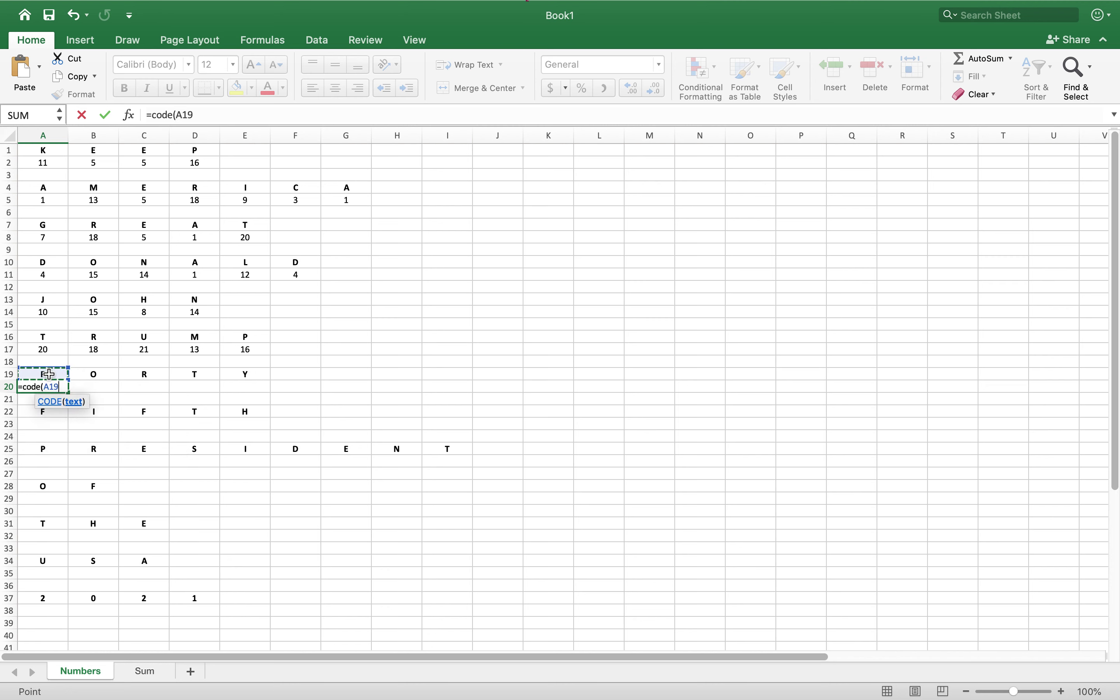
text()-64)
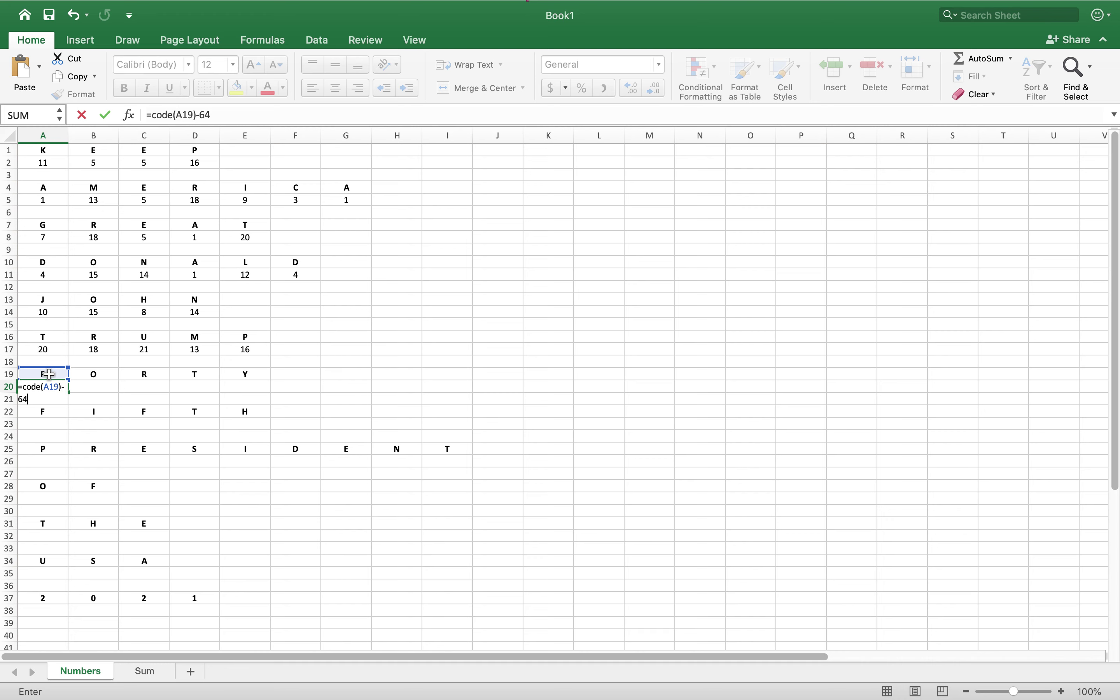
key(Return)
click(49, 385)
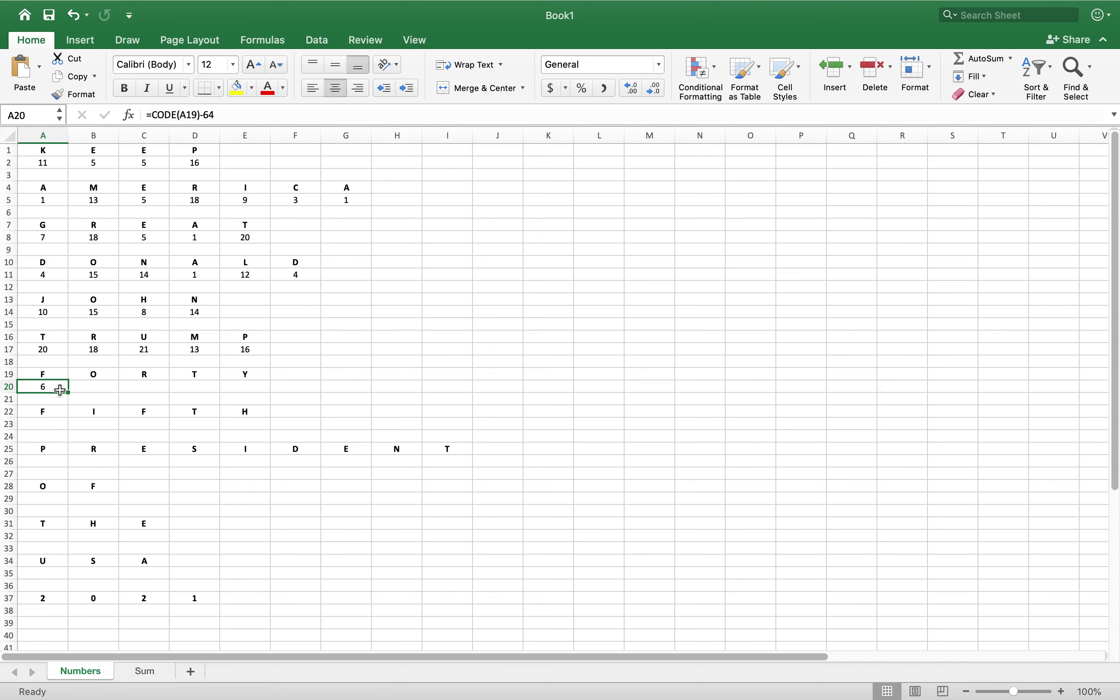
drag(68, 393, 258, 387)
Enter the formula =CODE(A22)-64 in A23 and fill it across to E23 under the letters of FIFTH.
click(52, 424)
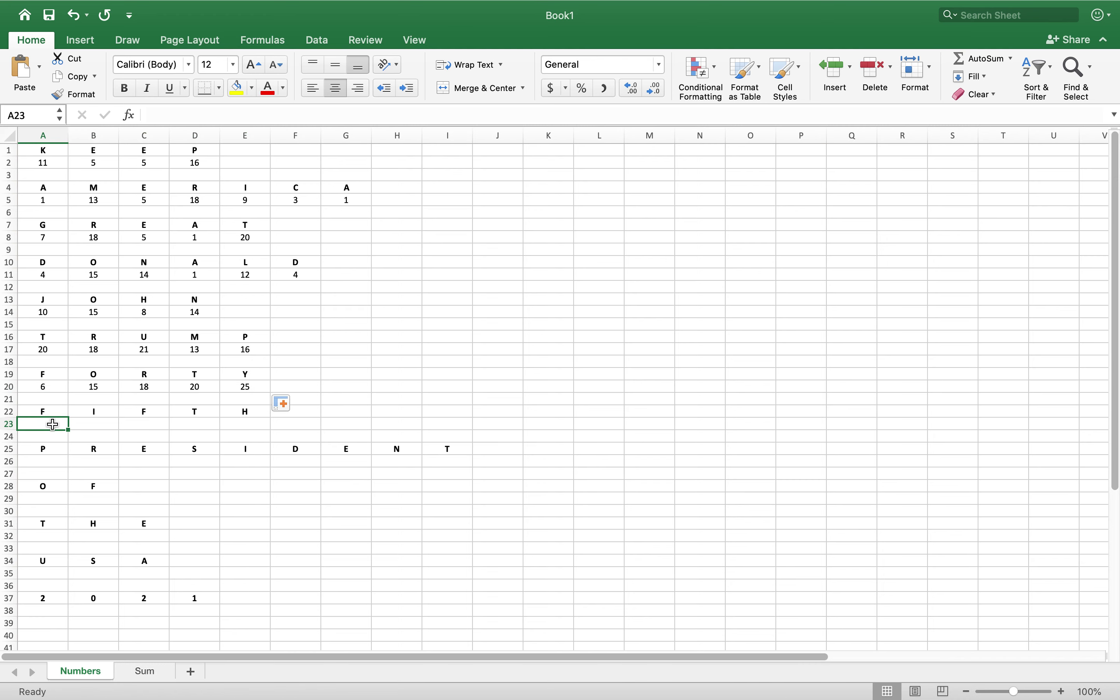
text(=coe\d)
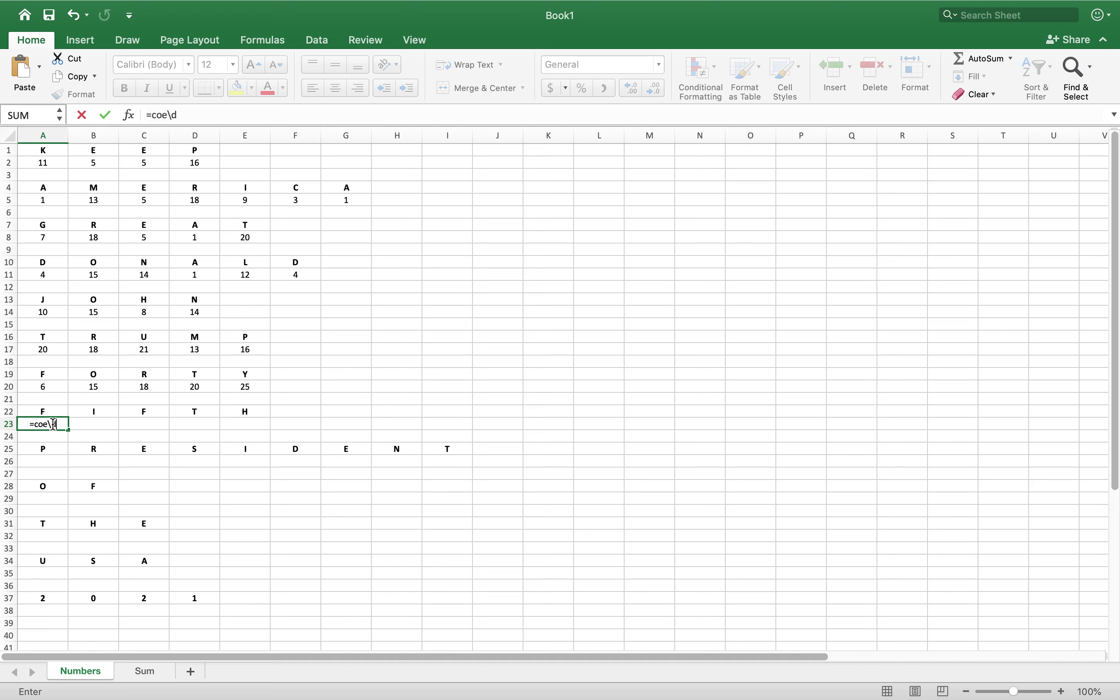
key(BackSpace)
text(d)
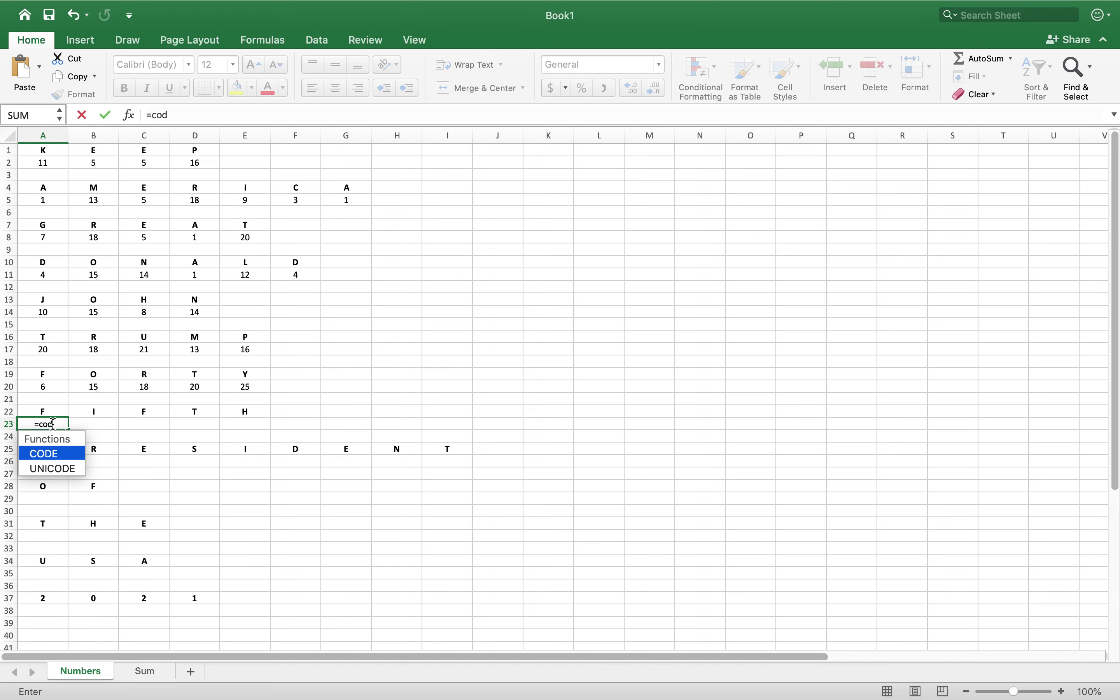
text(e()
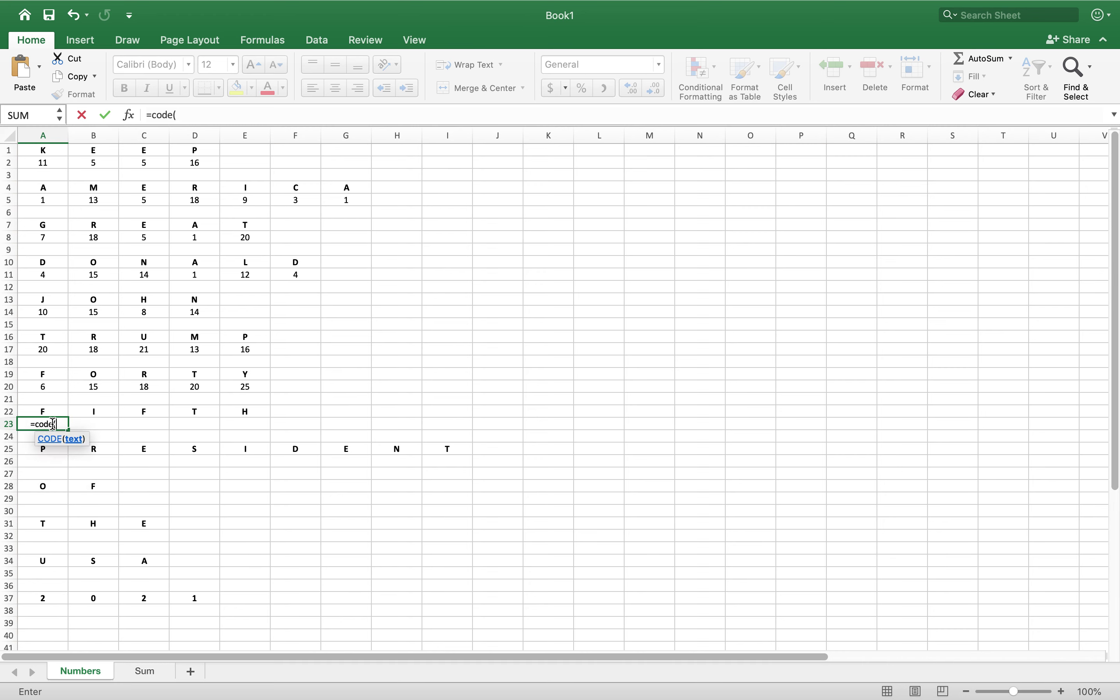
click(48, 411)
text())
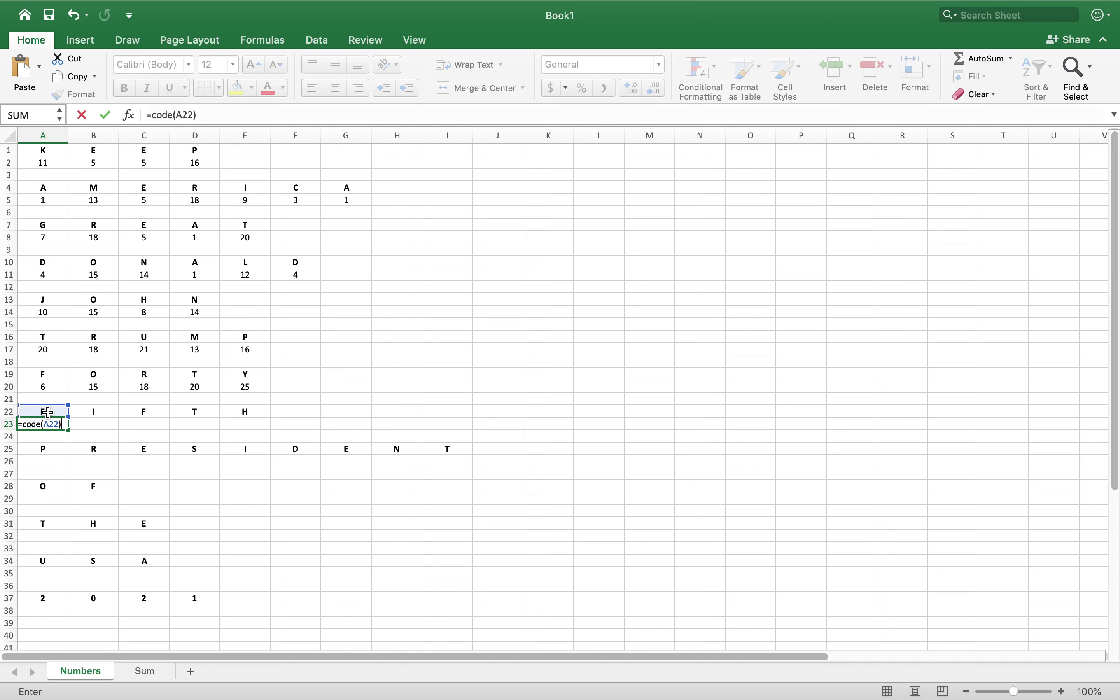
text(-64)
key(Return)
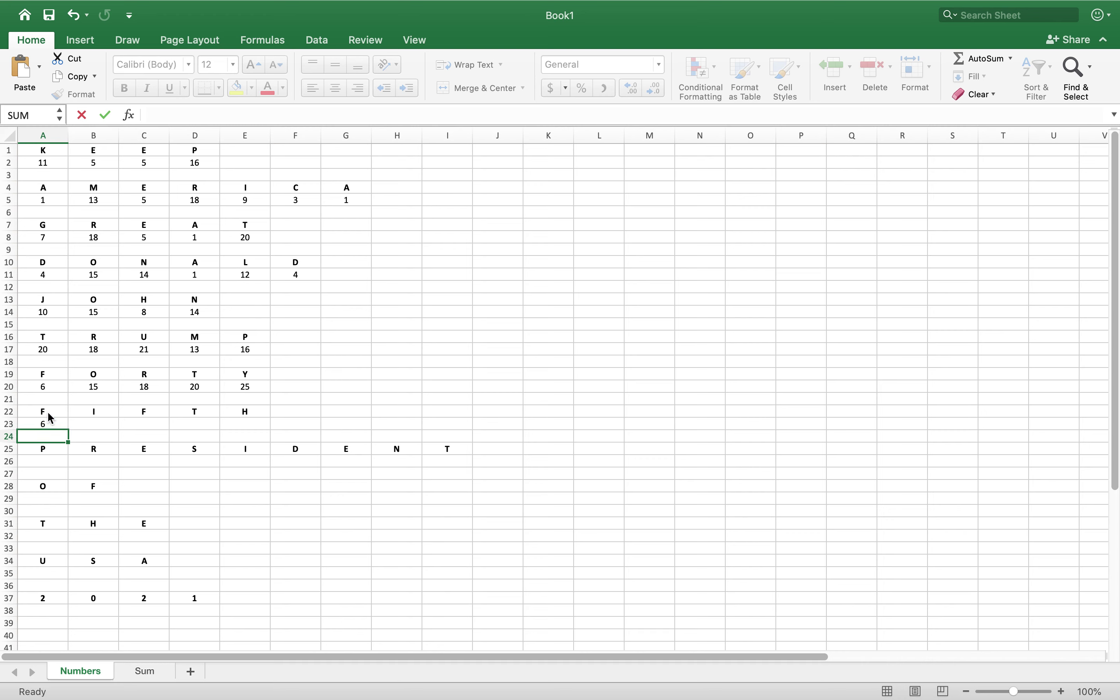
click(42, 424)
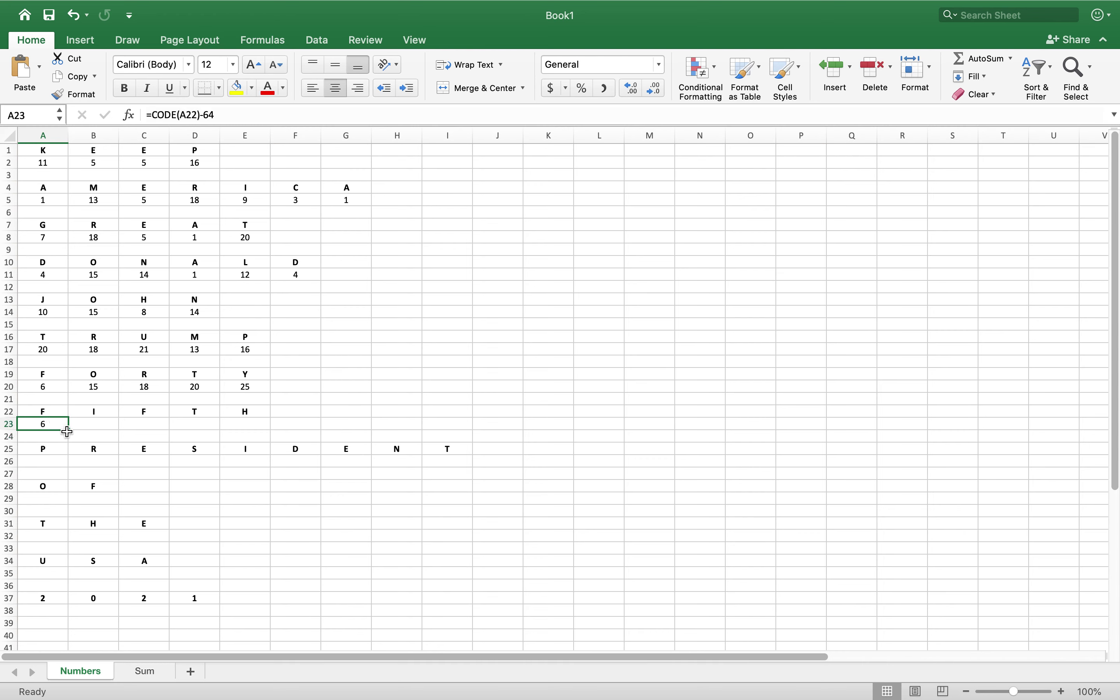
drag(68, 430, 251, 426)
Enter the formula =CODE(A25)-64 in A26 and fill it across to I26 under the letters of PRESIDENT.
click(54, 461)
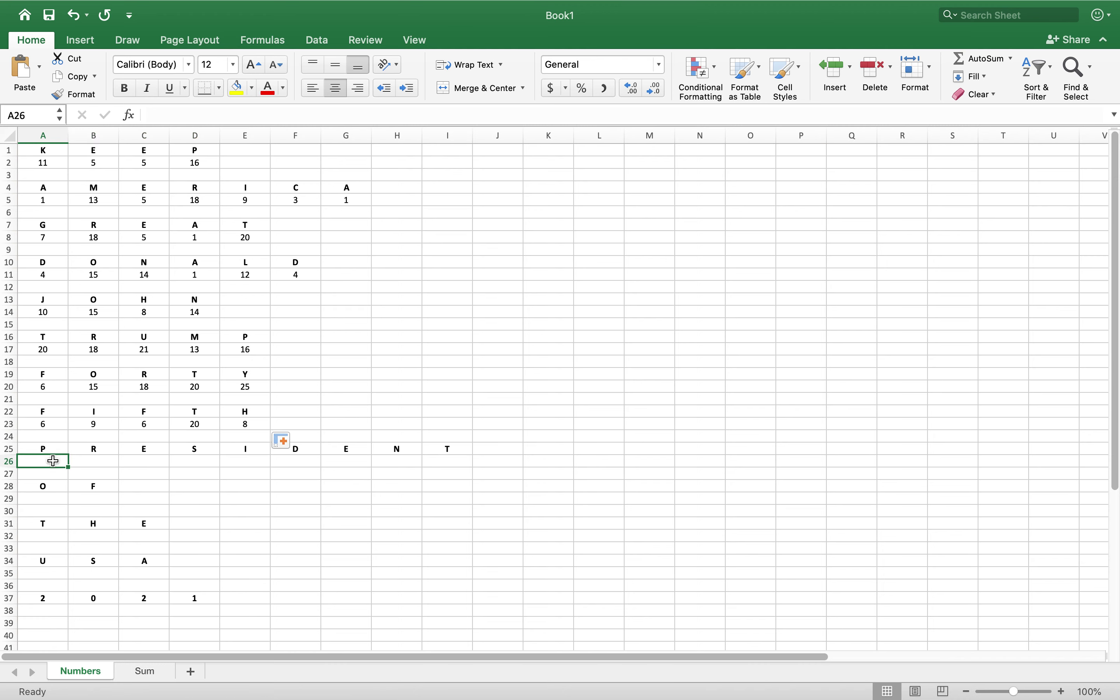
text(=code)
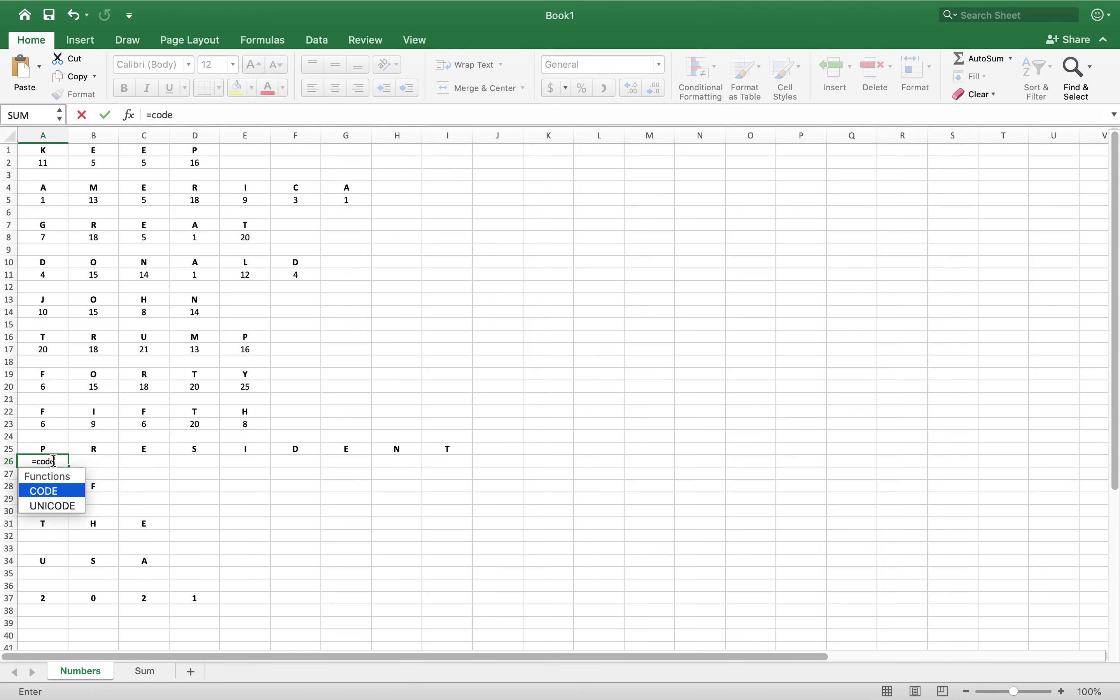
text(()
click(46, 446)
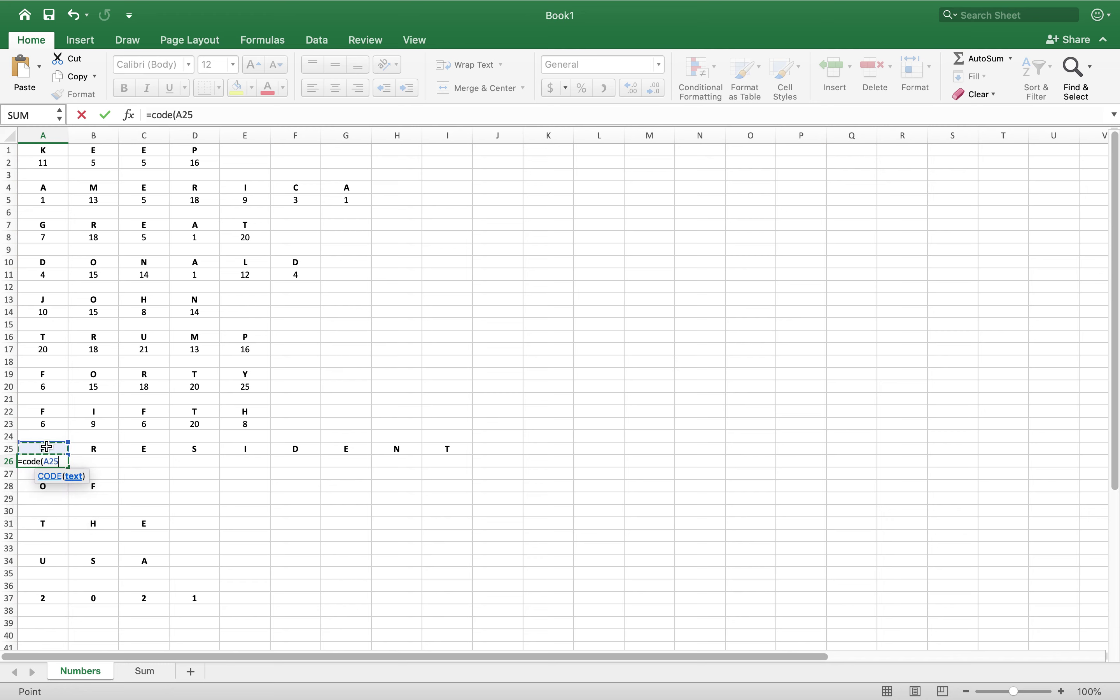
text()-)
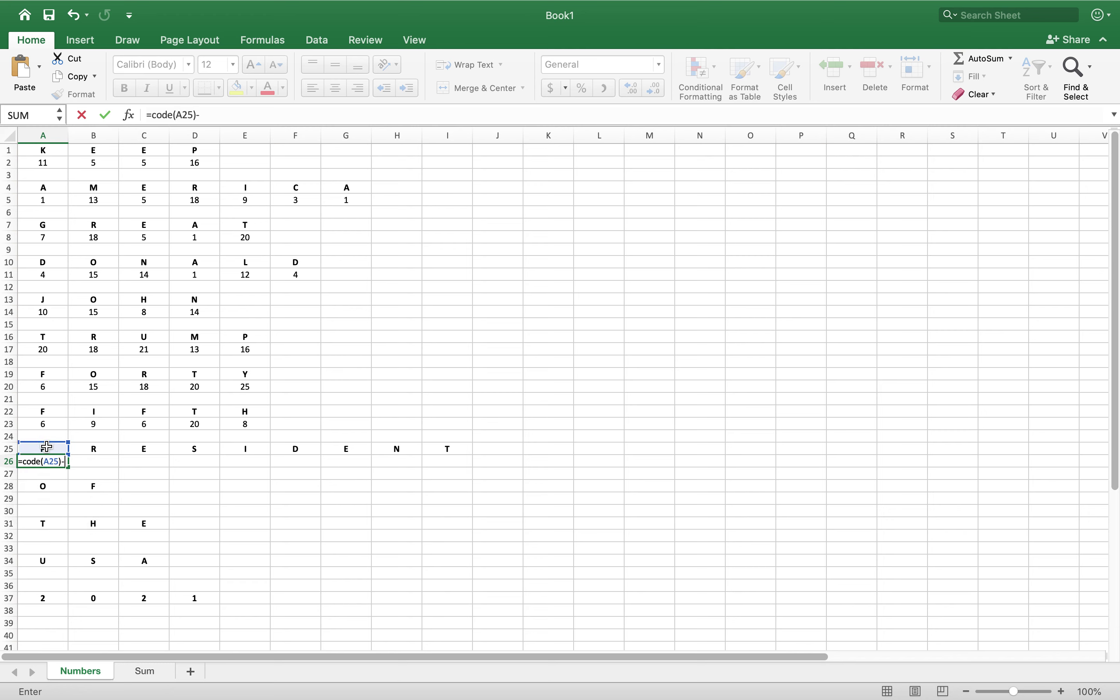
text(64)
key(Return)
click(45, 462)
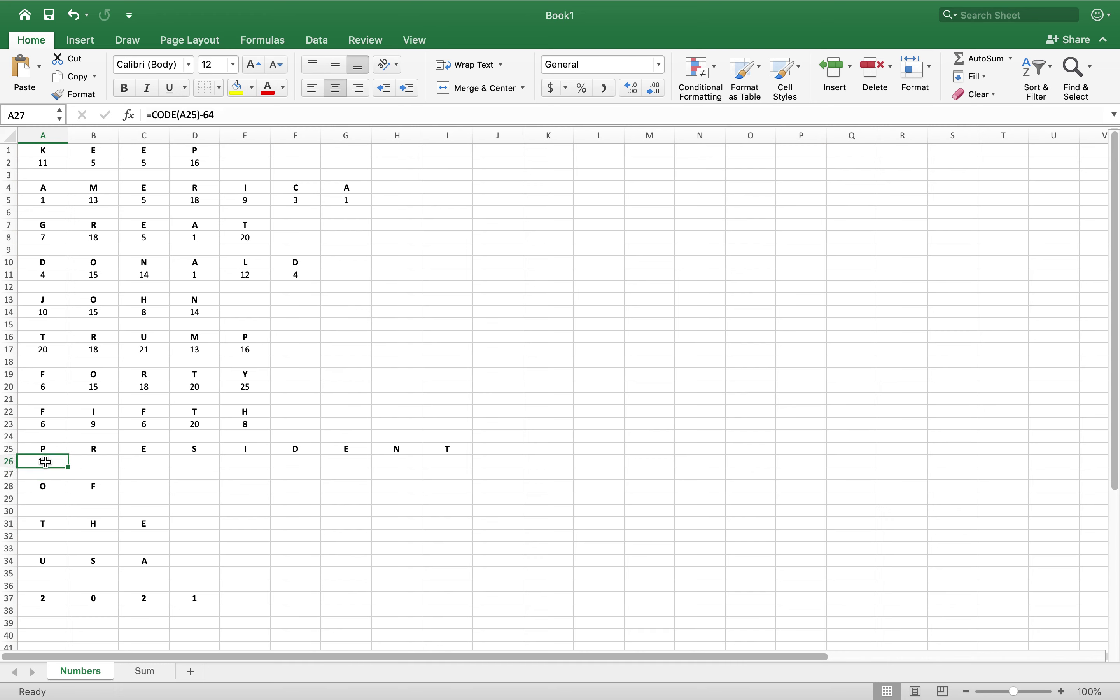
drag(69, 467, 450, 460)
Enter the formula =CODE(A28)-64 in A29 and fill it across to B29 under the letters of OF.
click(48, 498)
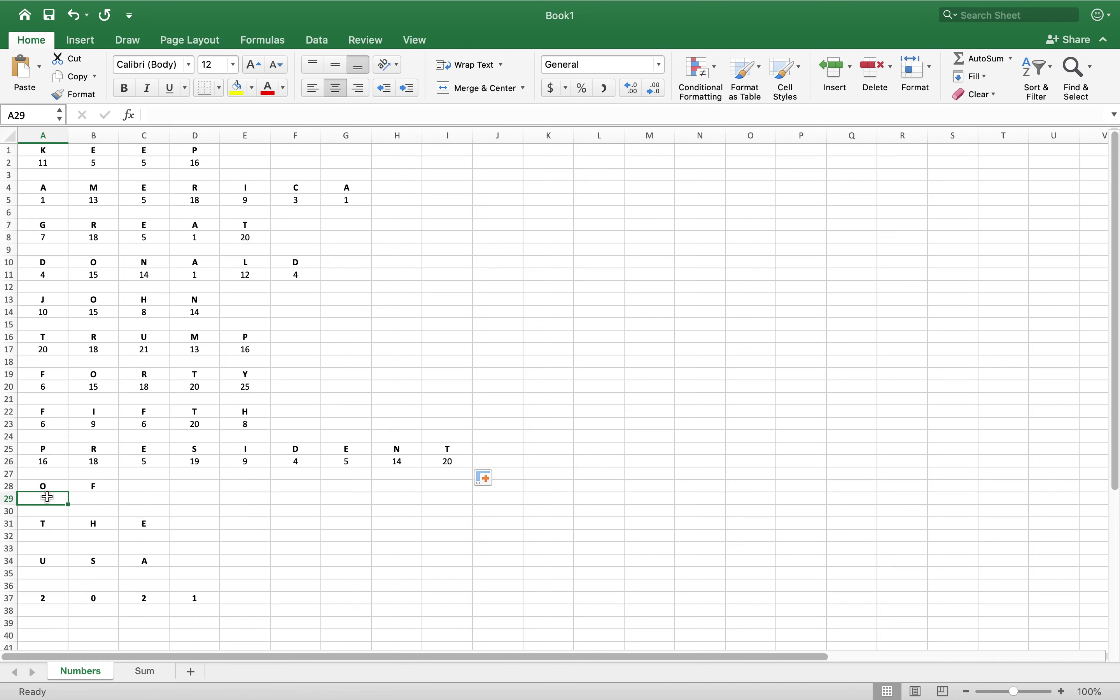
text(=code()
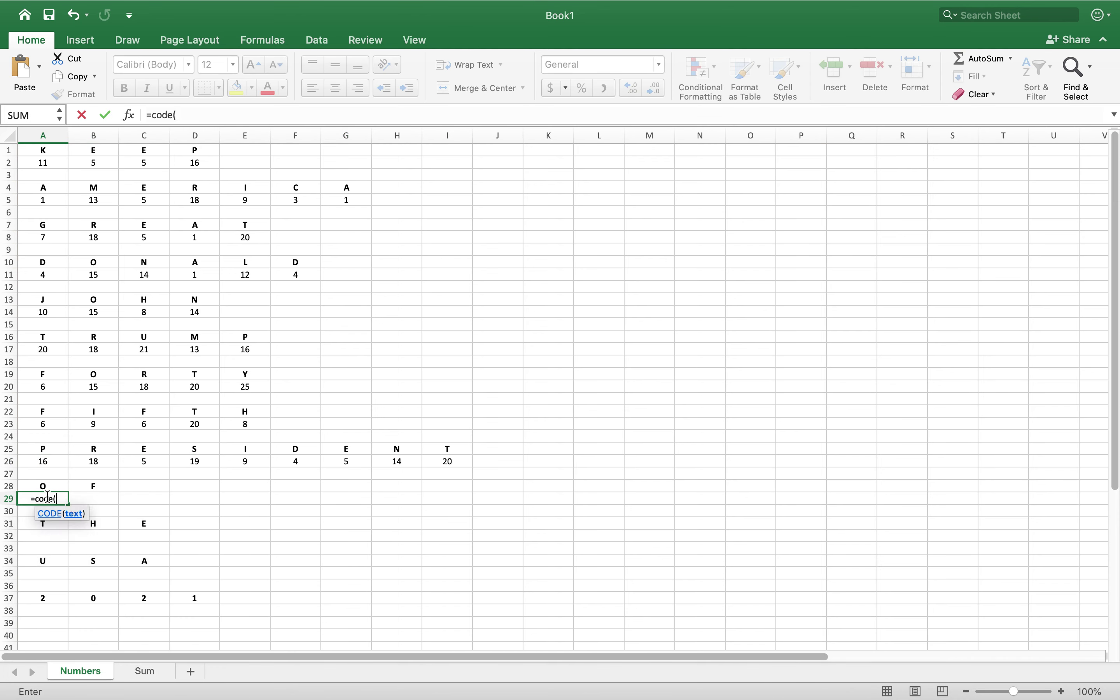
click(46, 484)
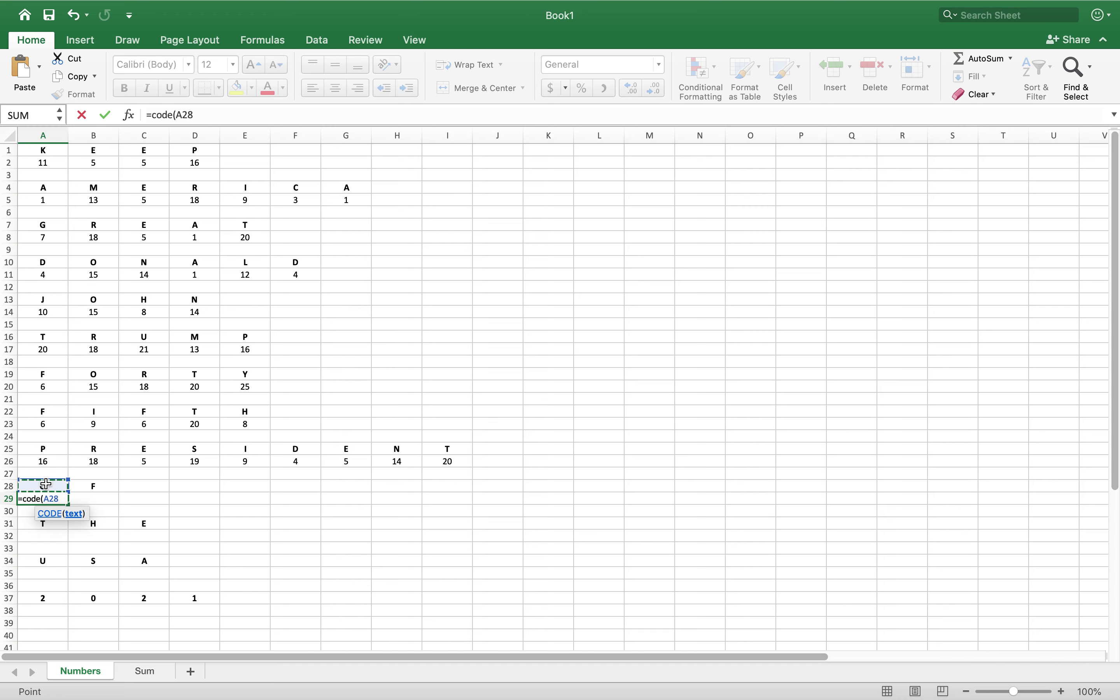
text(_-)
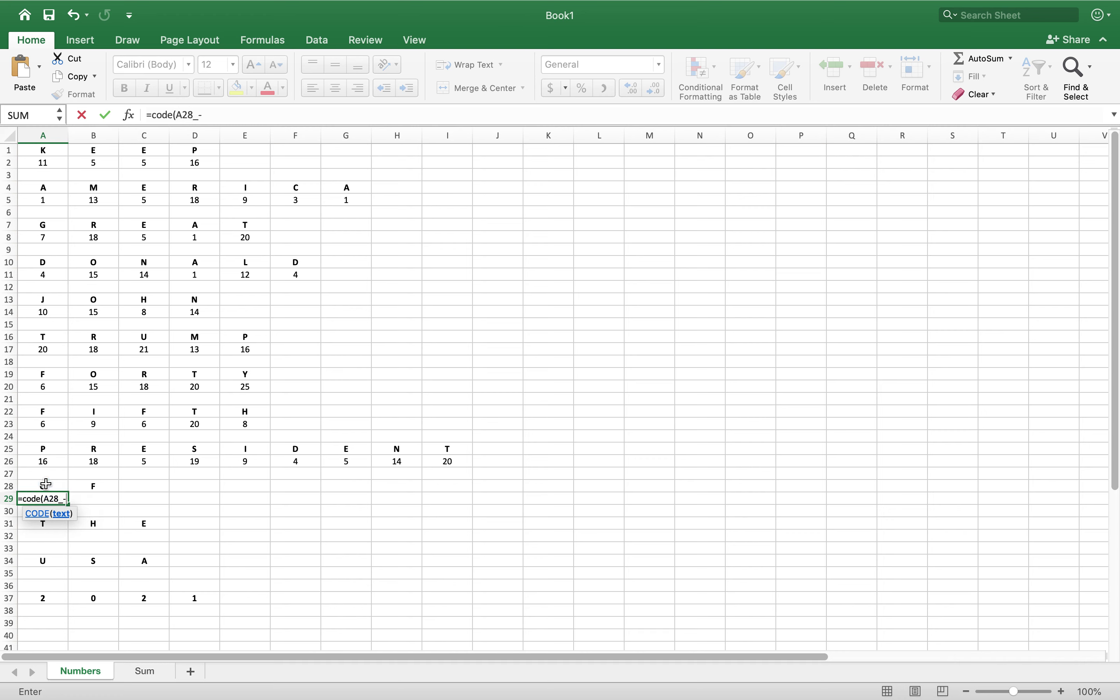
key(BackSpace)
key(BackSpace)
text()-64)
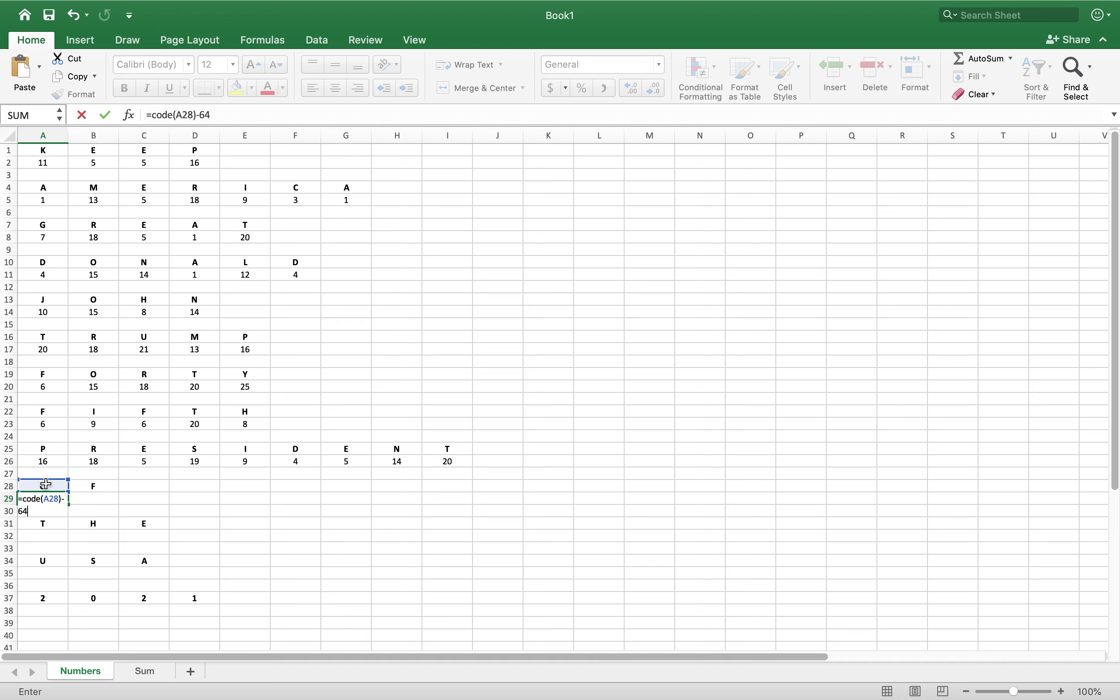
key(Return)
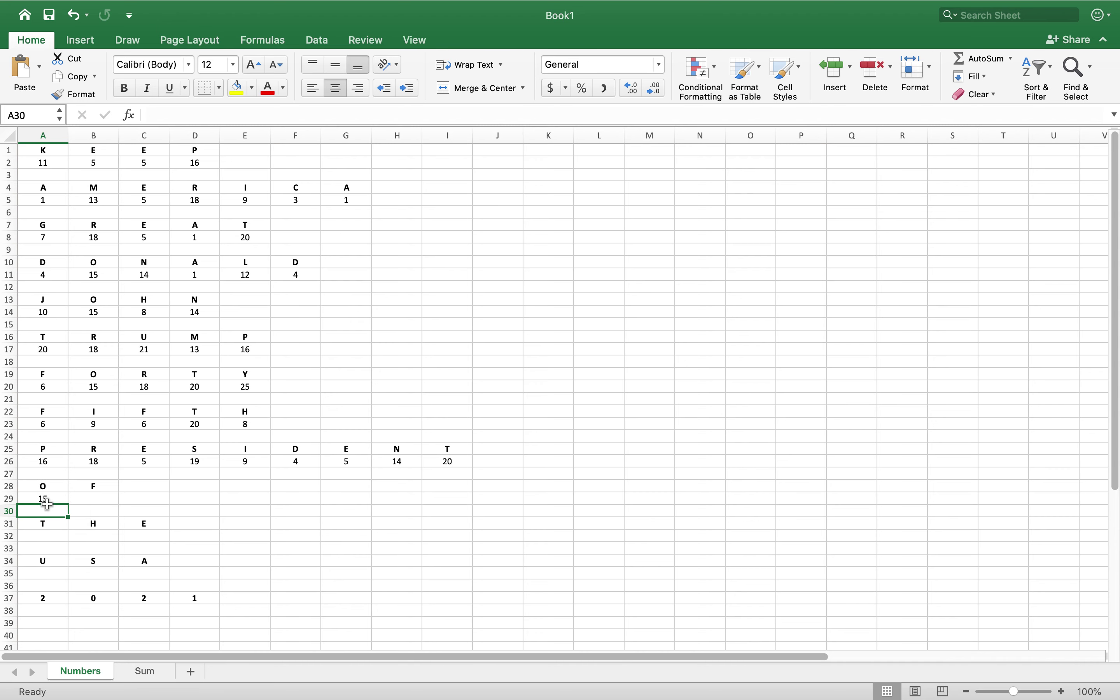
click(49, 496)
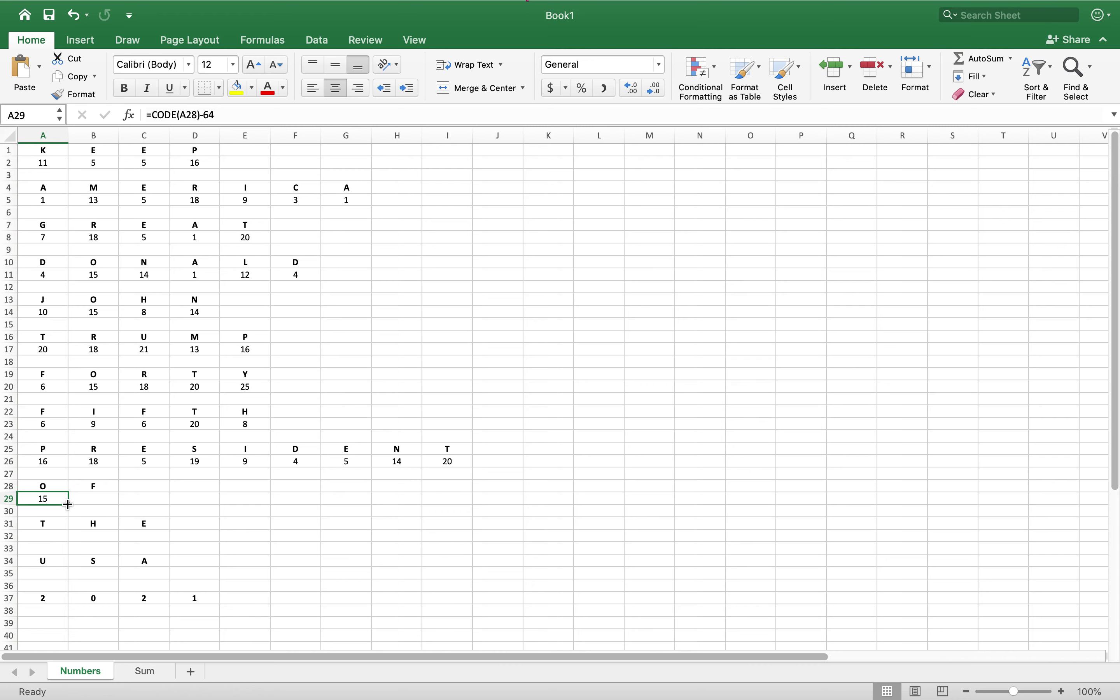
drag(68, 504, 92, 505)
Enter the formula =CODE(A31)-64 in A32 and fill it across to C32 under the letters of THE.
click(43, 537)
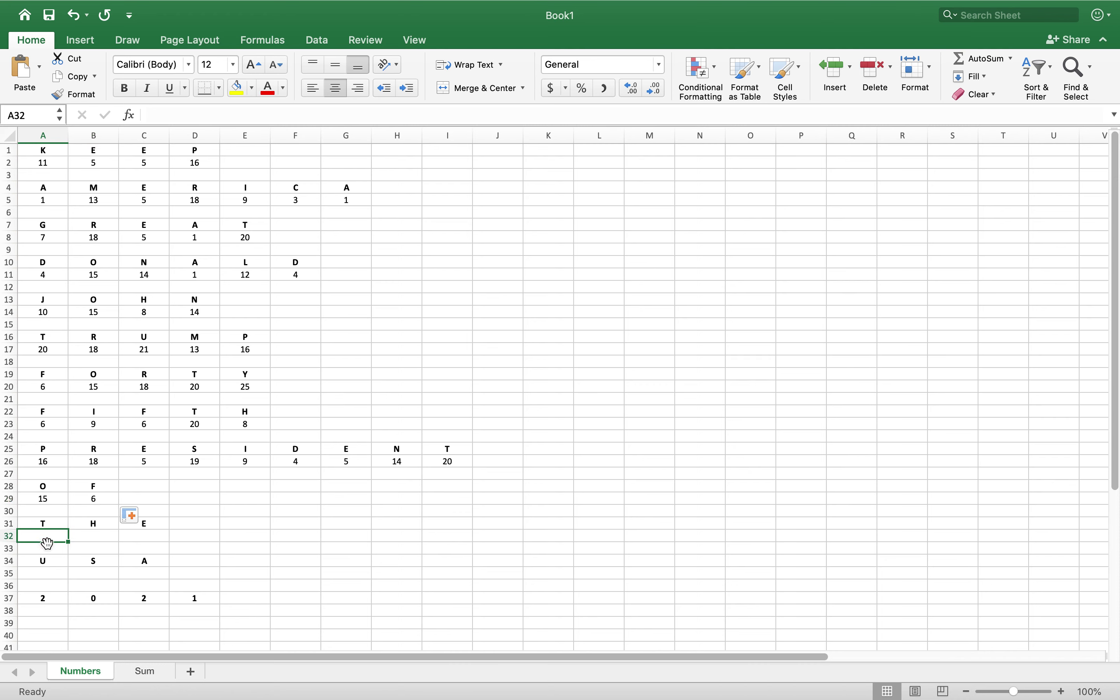
text(=code)
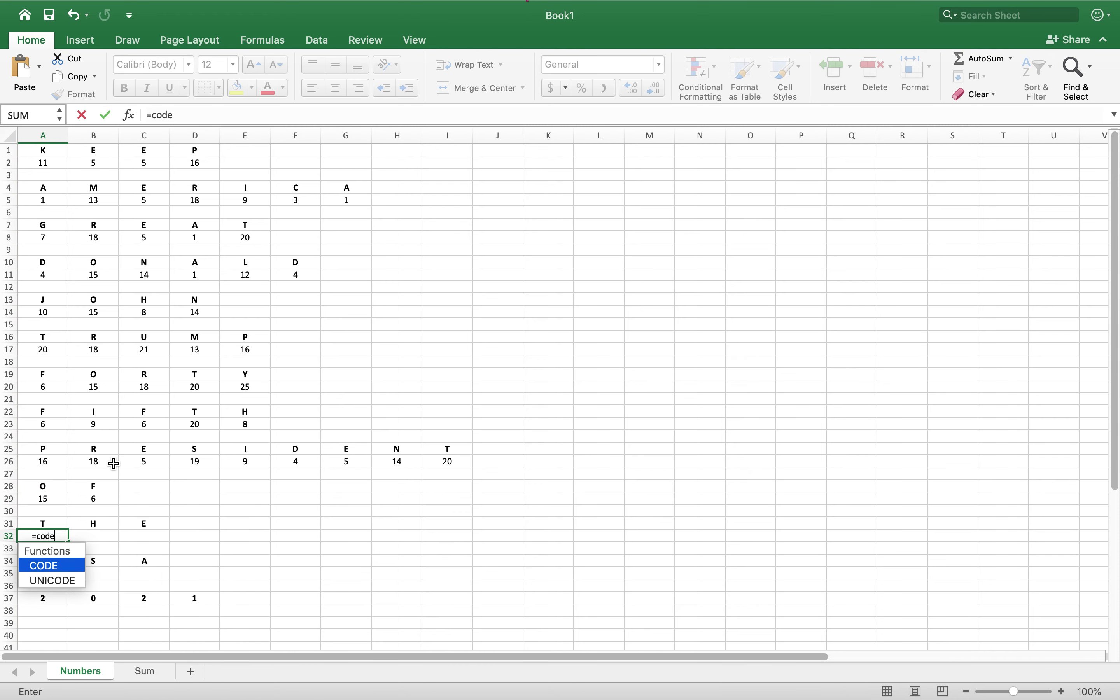
text(()
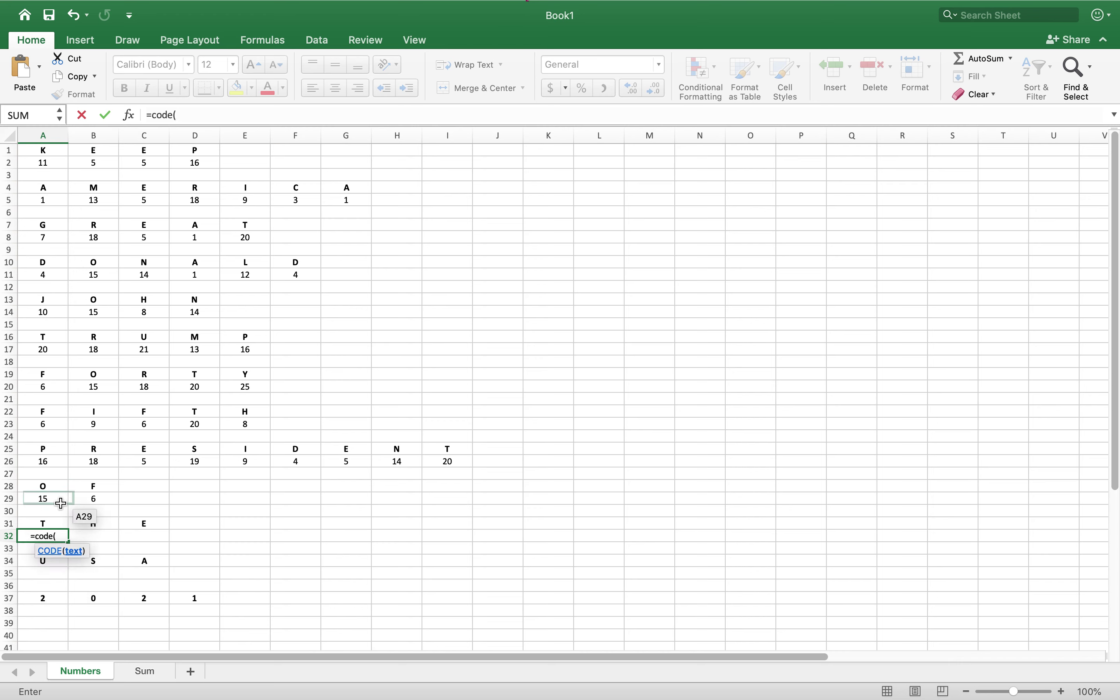
click(48, 523)
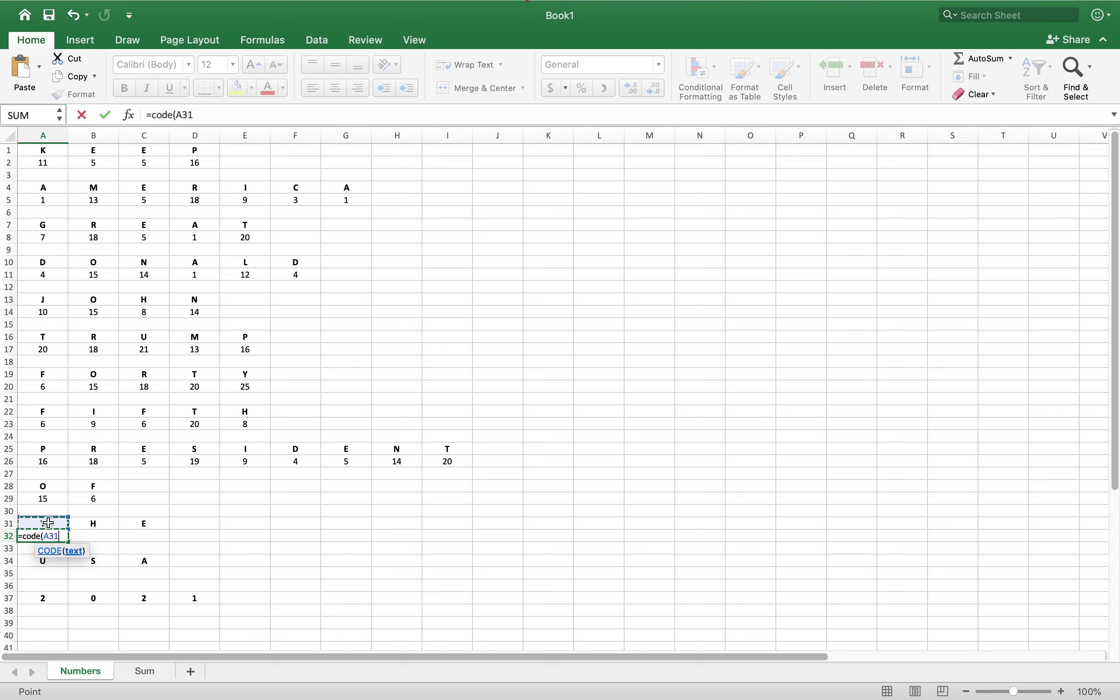
text()-64)
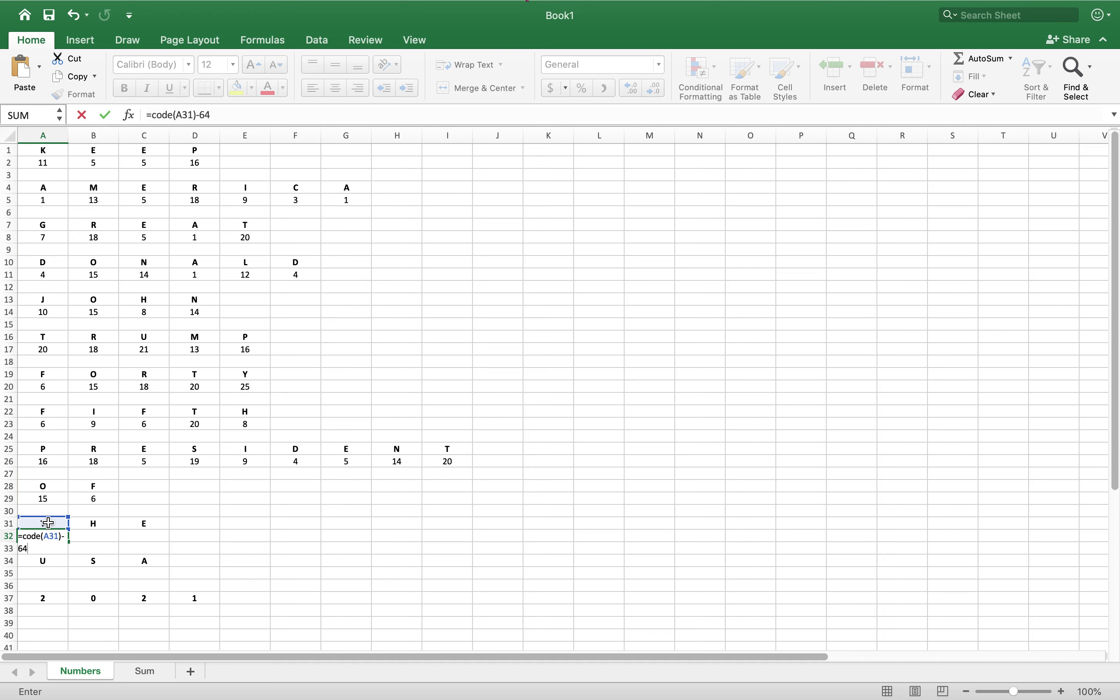
key(Return)
click(42, 535)
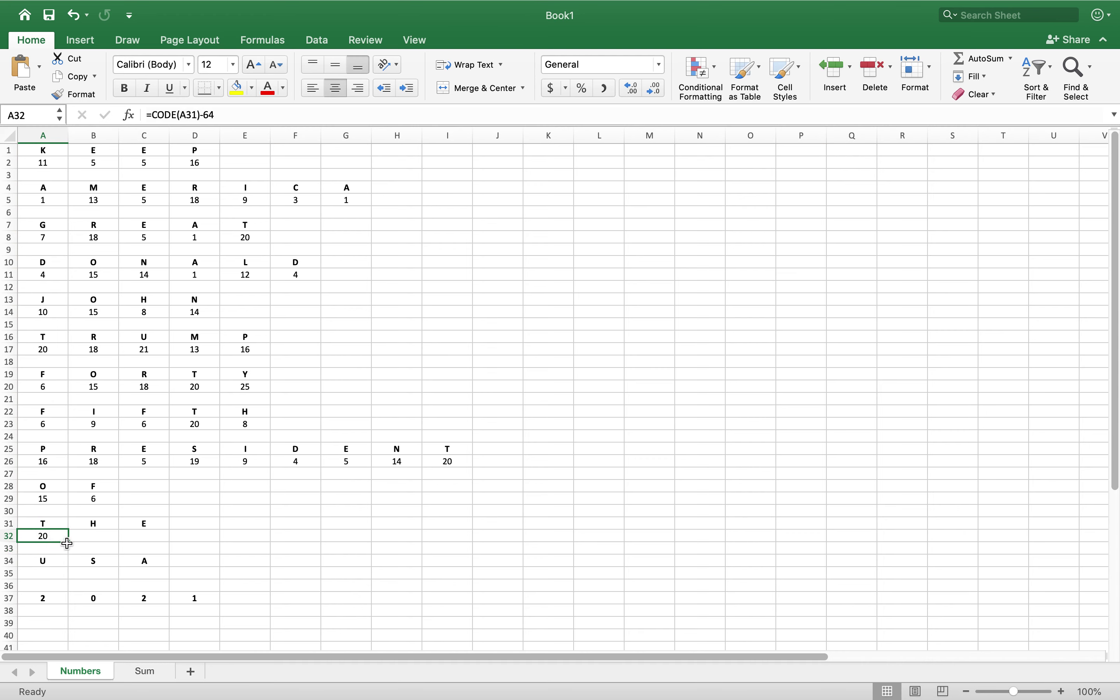
drag(68, 542, 145, 536)
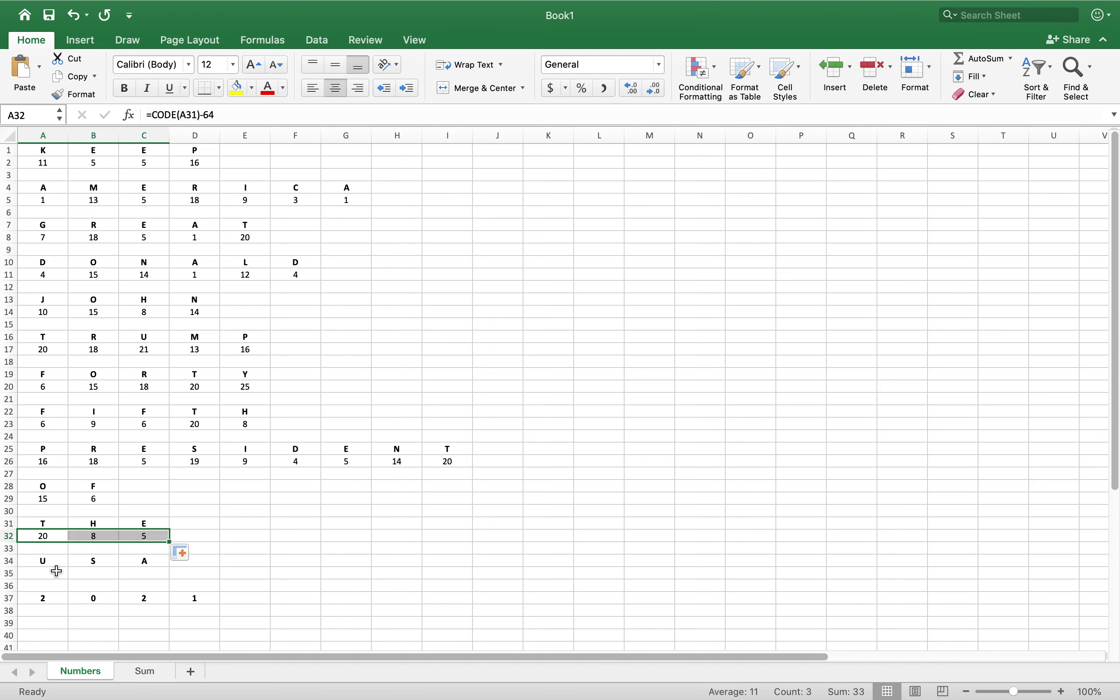
Enter the formula =CODE(A34)-64 in A35 and fill it across to C35 under the letters of USA.
click(46, 575)
text(=code)
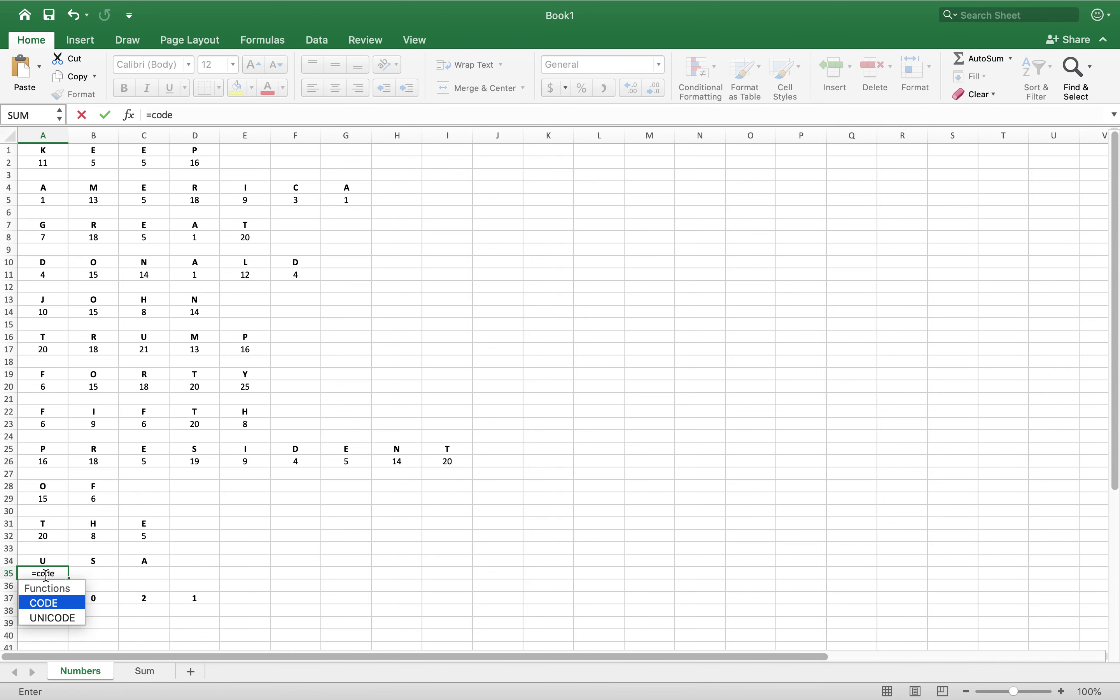
text(()
click(46, 561)
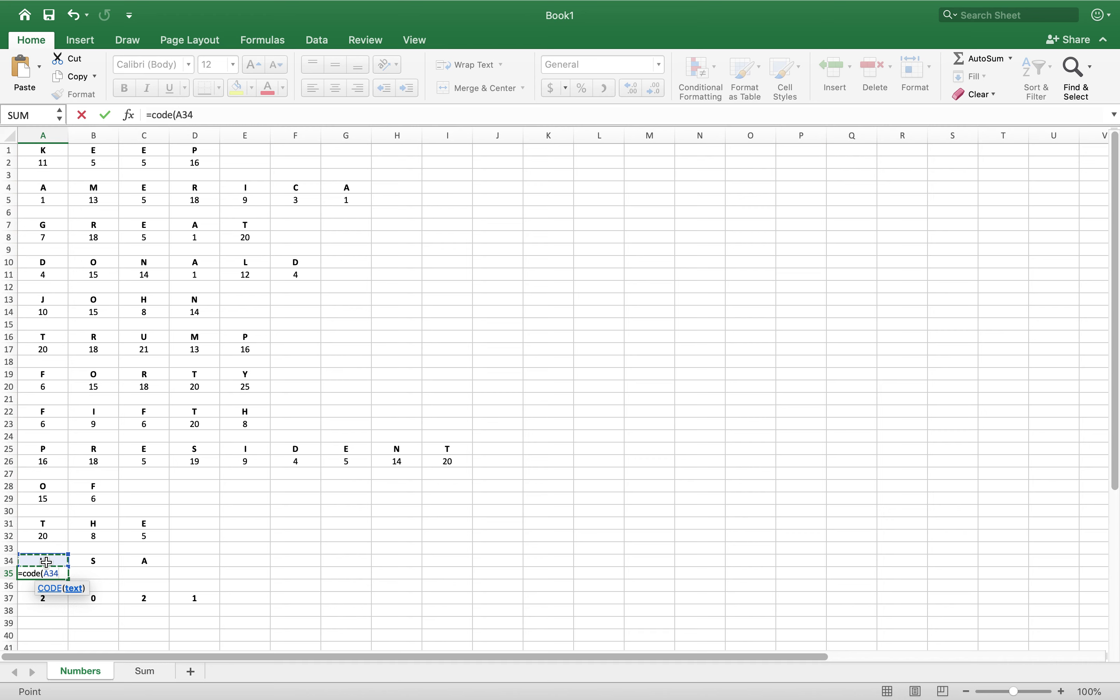
text()-64)
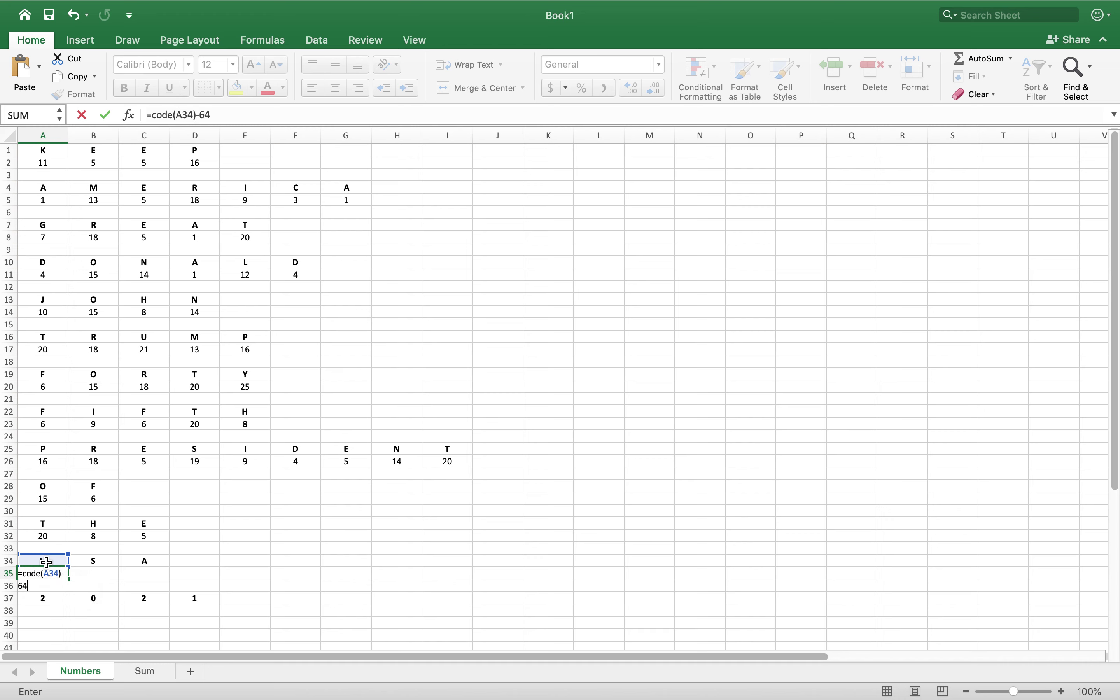
key(Return)
drag(44, 573, 143, 578)
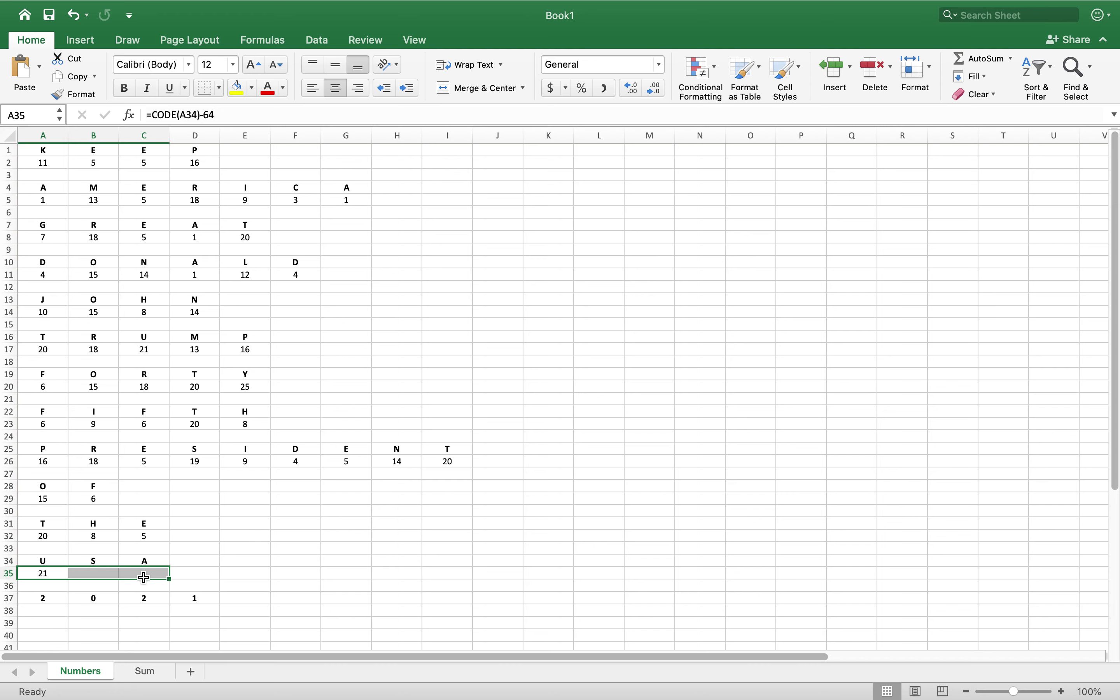
click(59, 573)
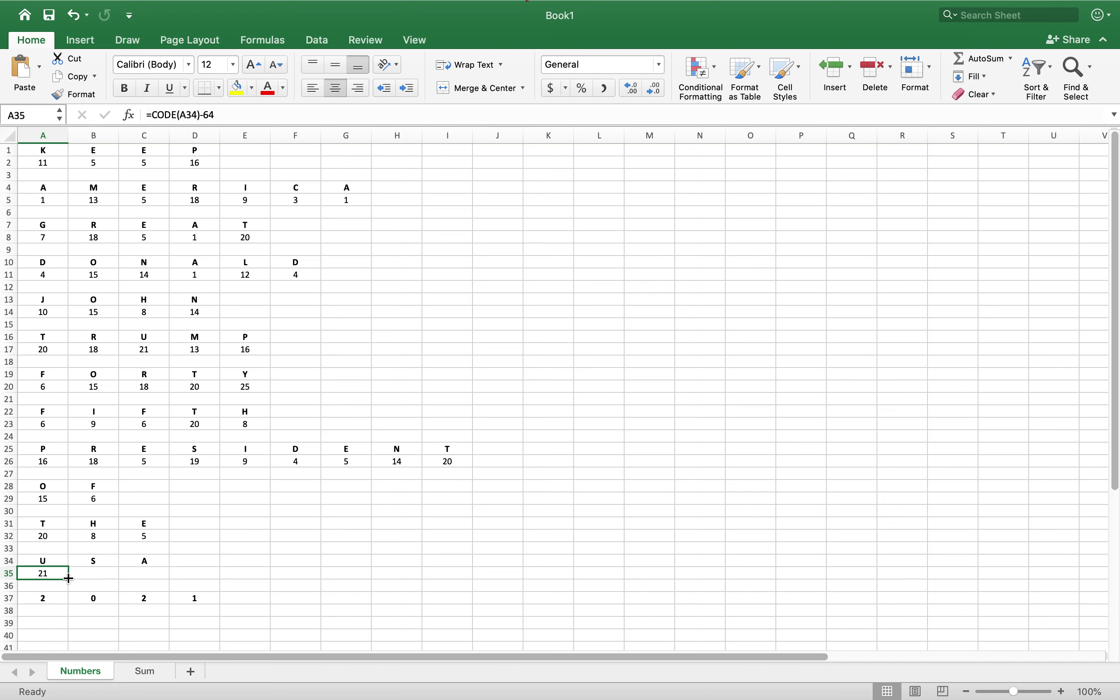
drag(68, 579, 144, 576)
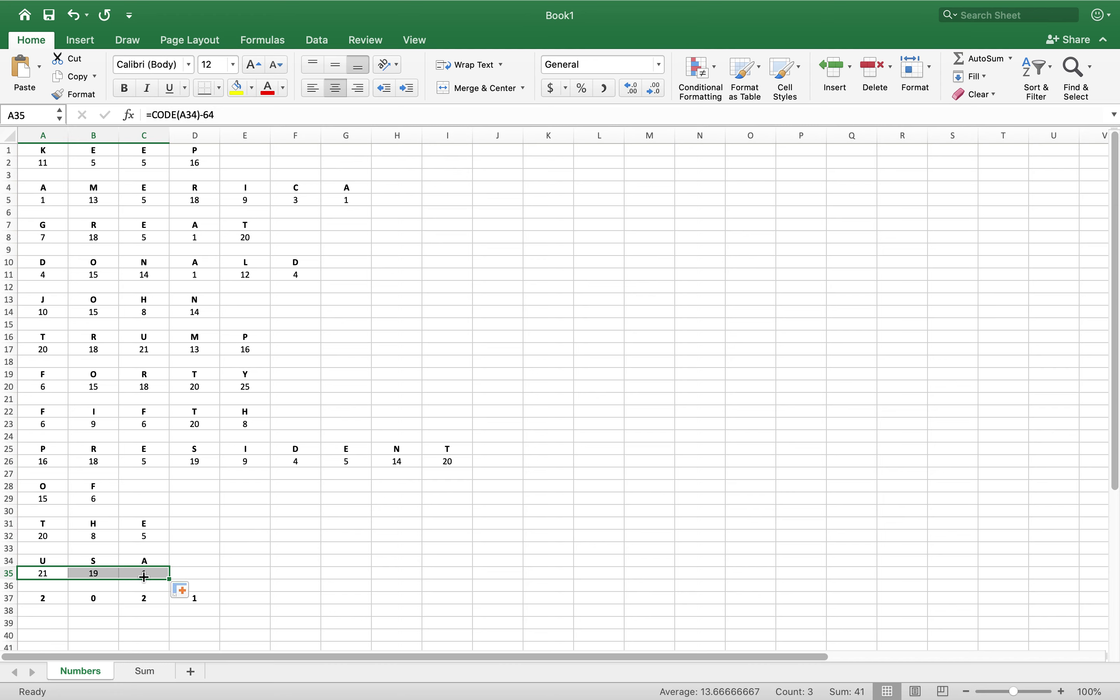
Enter 2, 0, 2 and 1 in A38 to D38 under the row 37 digits, and show the Sum sheet.
click(46, 611)
text(2)
key(Tab)
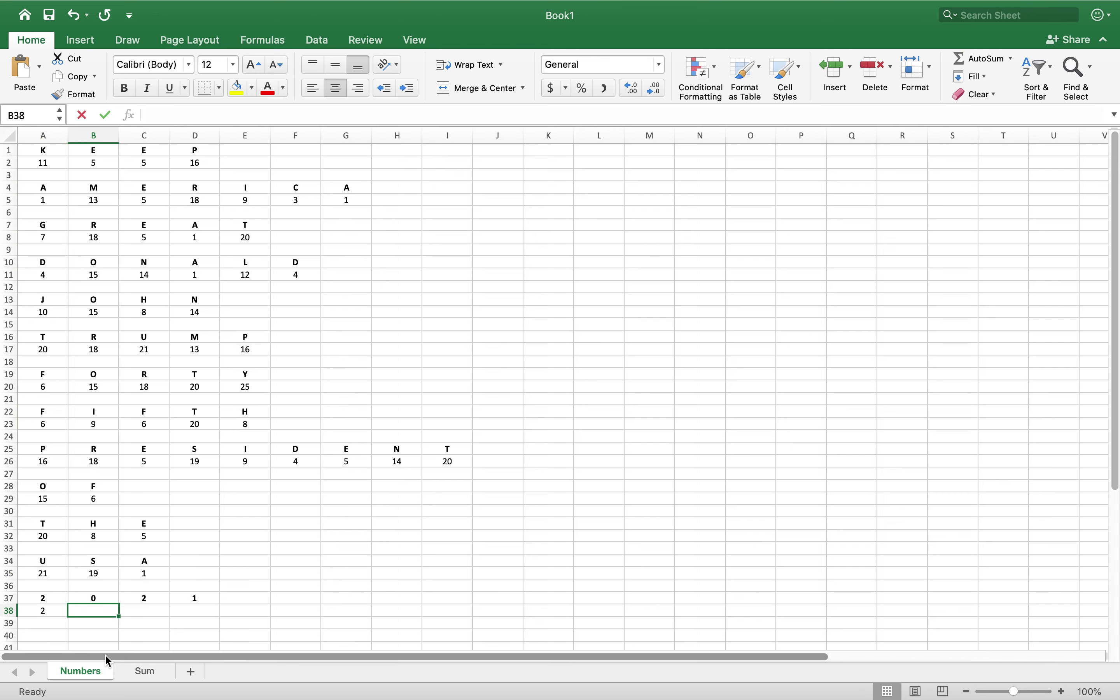
text(0)
key(Tab)
text(2)
key(Tab)
text(1)
key(Tab)
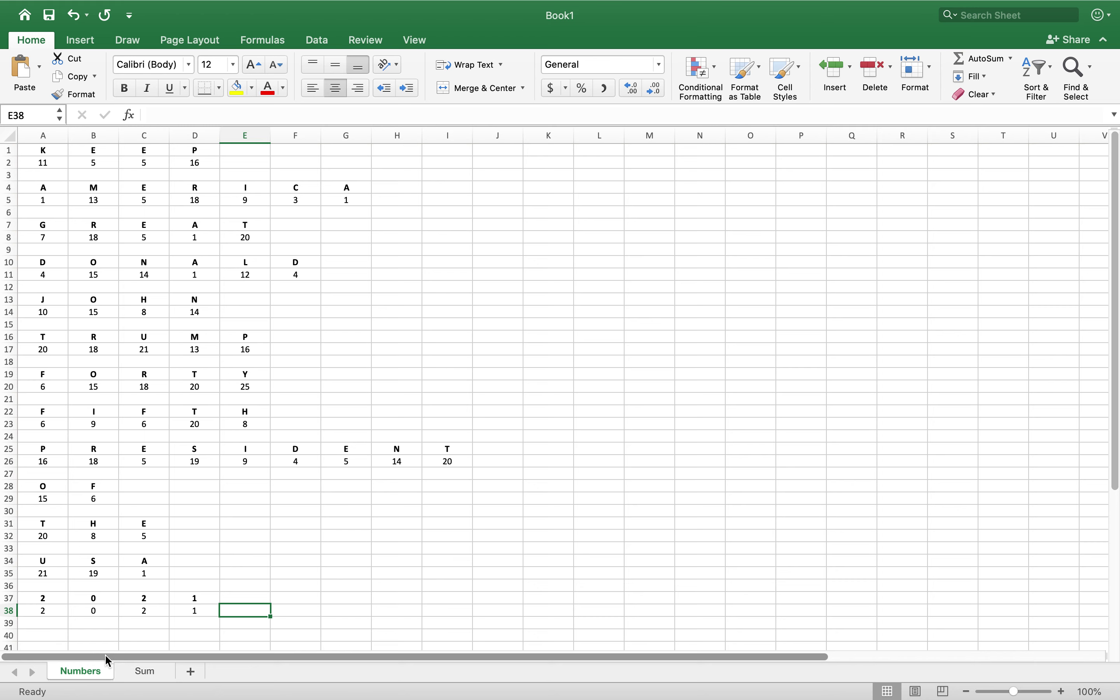
click(143, 671)
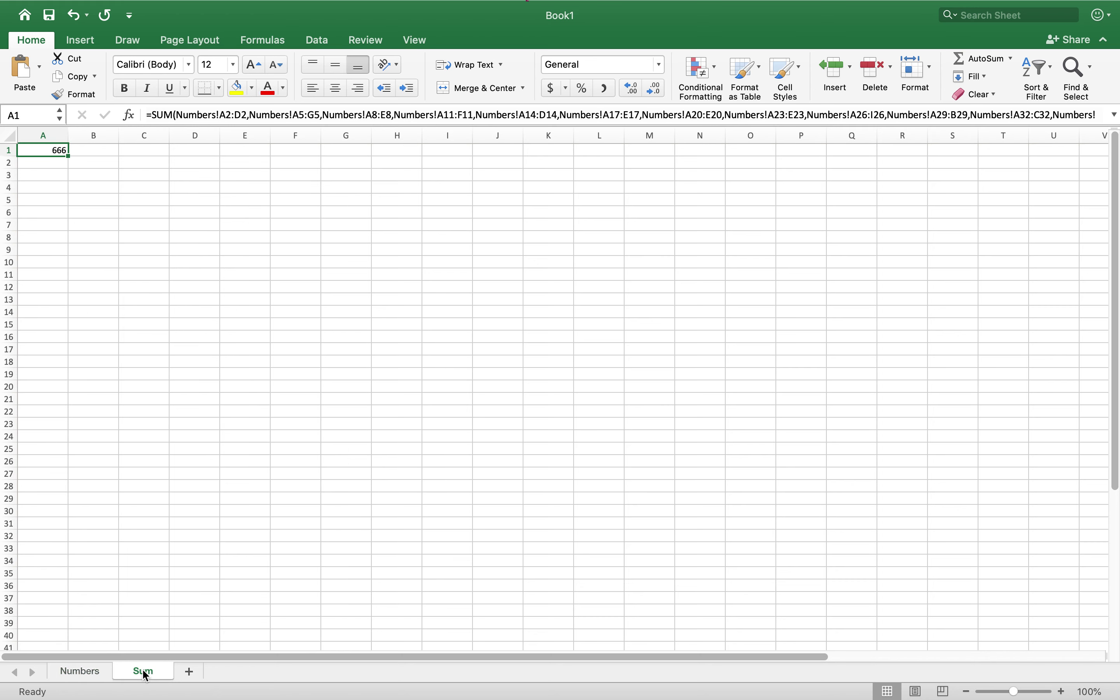